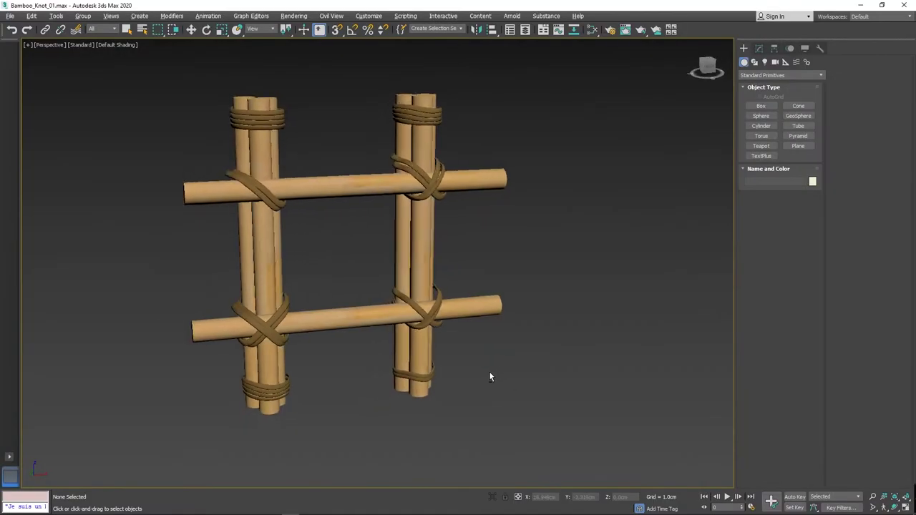
Hide the wooden knot layer using the Layer Explorer, and close the explorer
mouse_move(489, 372)
alt+middle_down()
mouse_move(463, 369)
mouse_move(490, 357)
alt+middle_up()
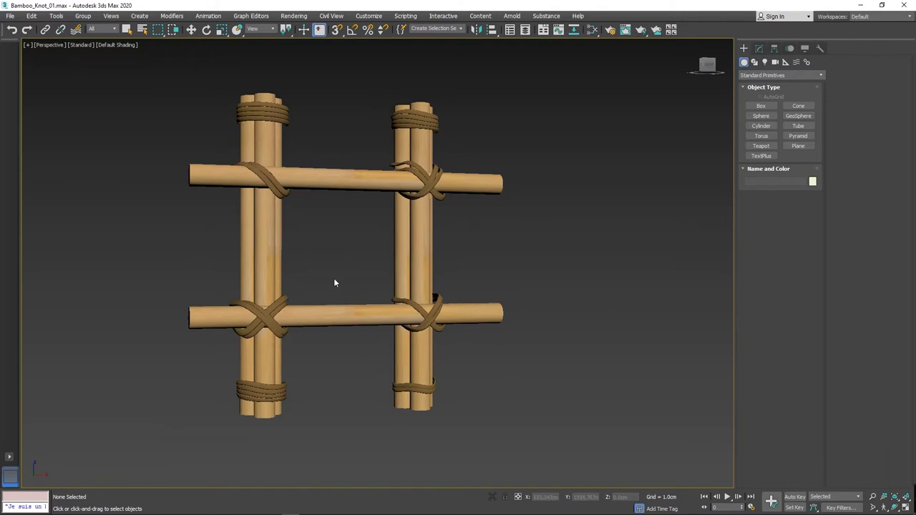
scroll(334, 282, up, 4)
scroll(333, 282, down, 4)
middle_drag(333, 282, 362, 279)
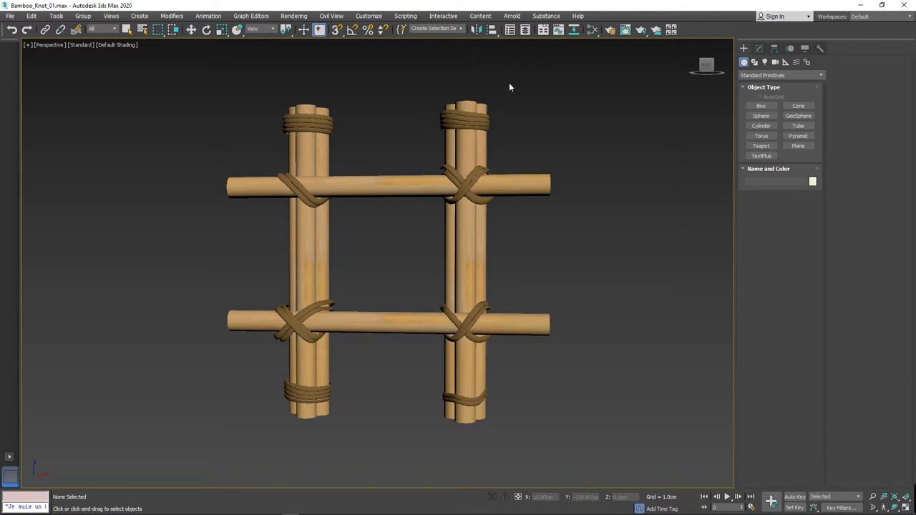
click(525, 30)
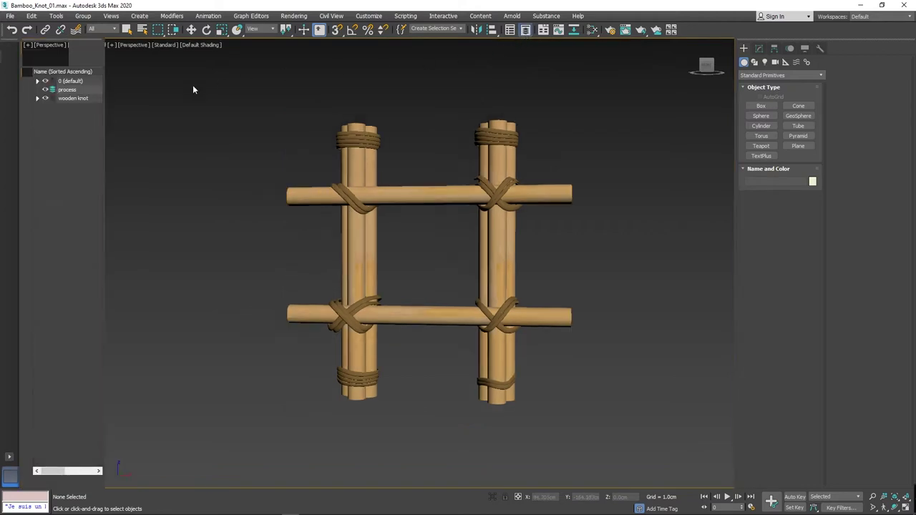
click(45, 98)
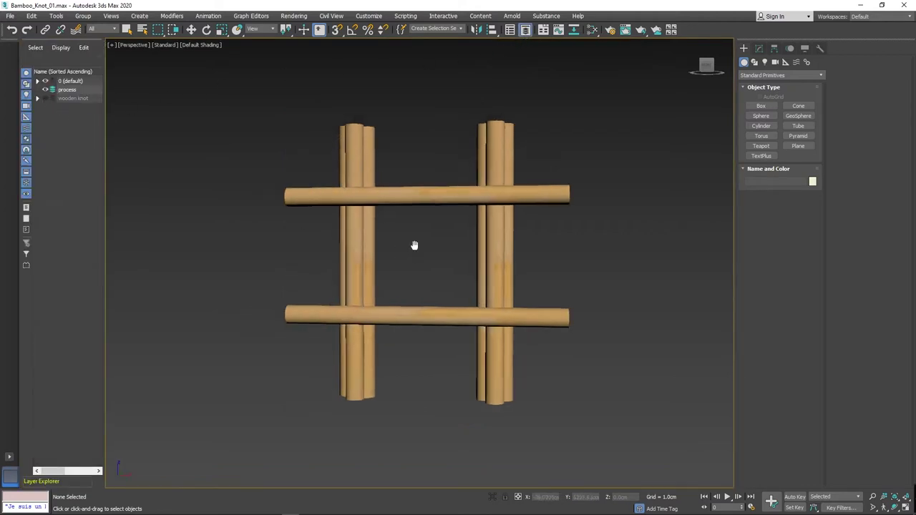
mouse_move(415, 243)
middle_down()
mouse_move(403, 246)
mouse_move(422, 233)
middle_up()
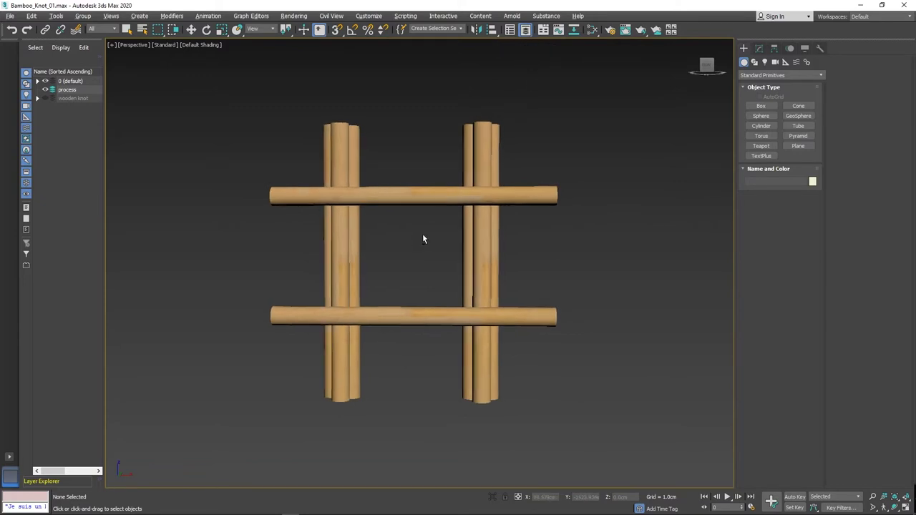
click(525, 28)
alt+middle_drag(399, 248, 428, 252)
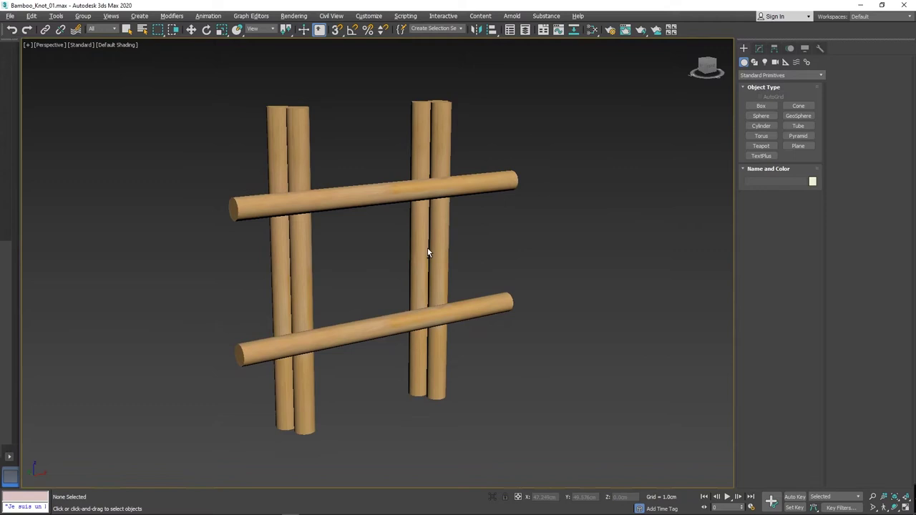
Draw an ellipse spline about 3.7 cm long and 3.8 cm wide in the Top view, between the two pole bundles
click(756, 63)
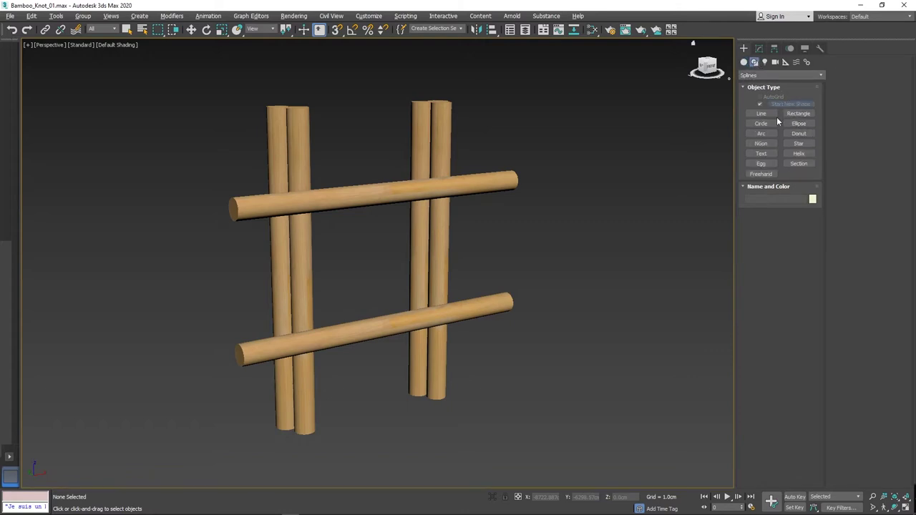
click(797, 123)
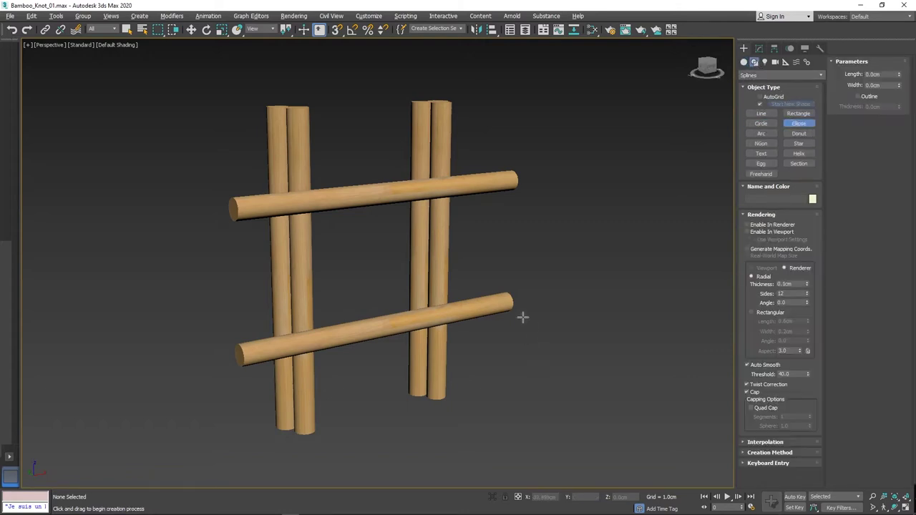
click(49, 45)
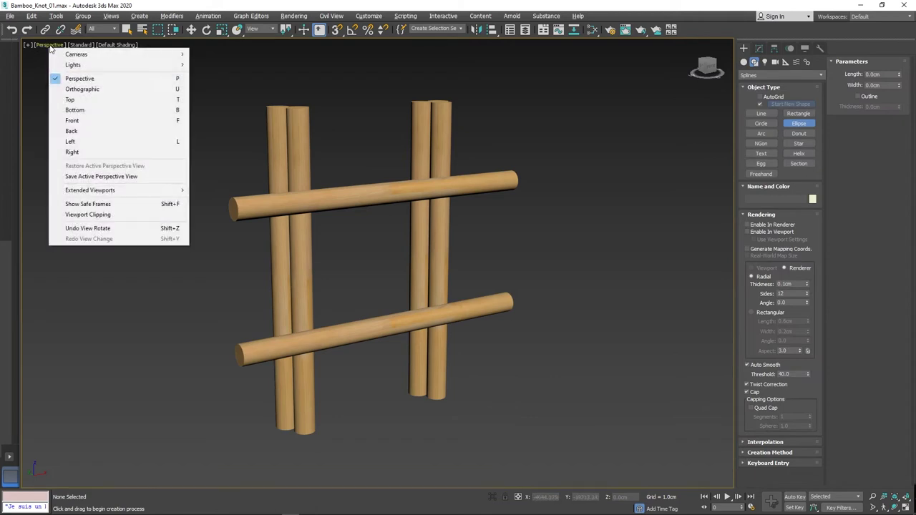
click(82, 100)
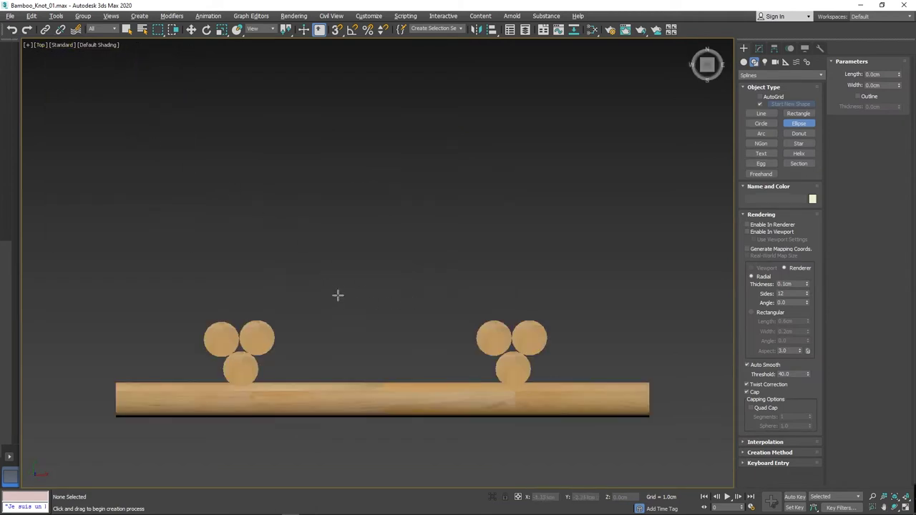
drag(294, 245, 363, 311)
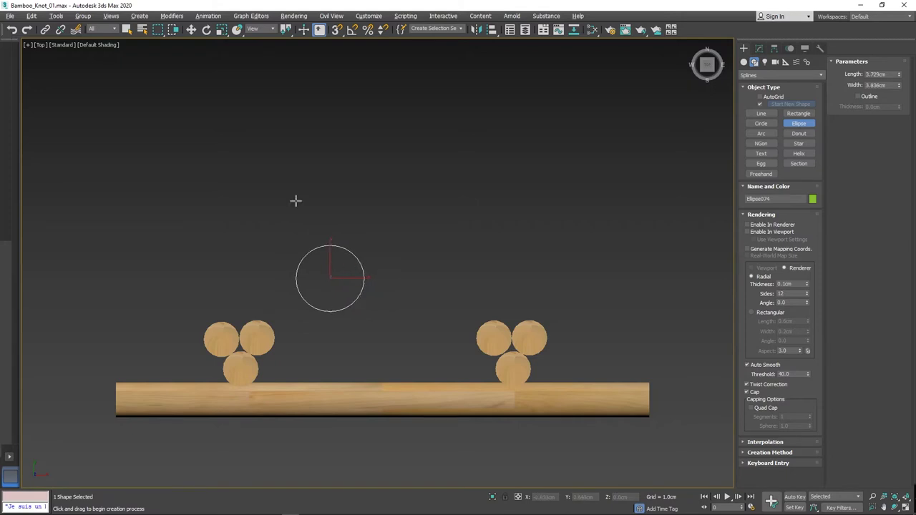
Move the ellipse onto the left three-pole bundle and, in wireframe display, scale it up uniformly to enclose all three poles
click(191, 30)
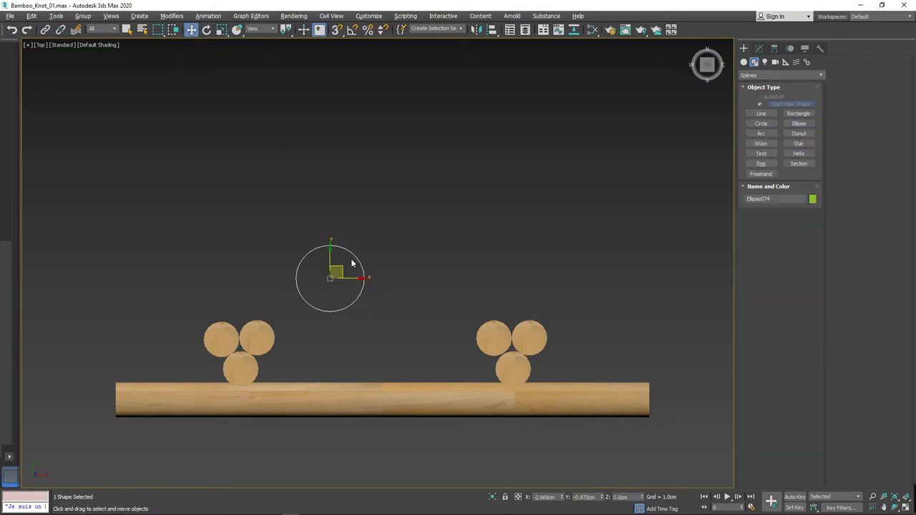
drag(343, 267, 254, 336)
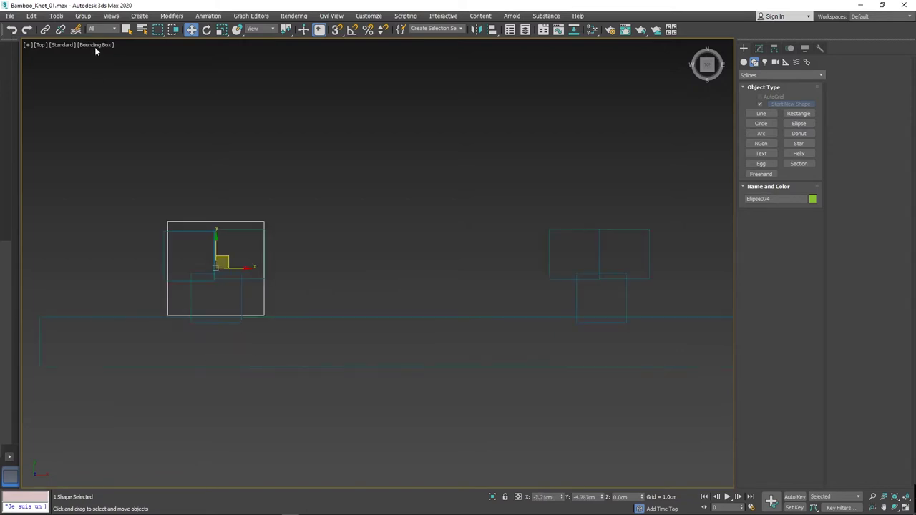
click(94, 45)
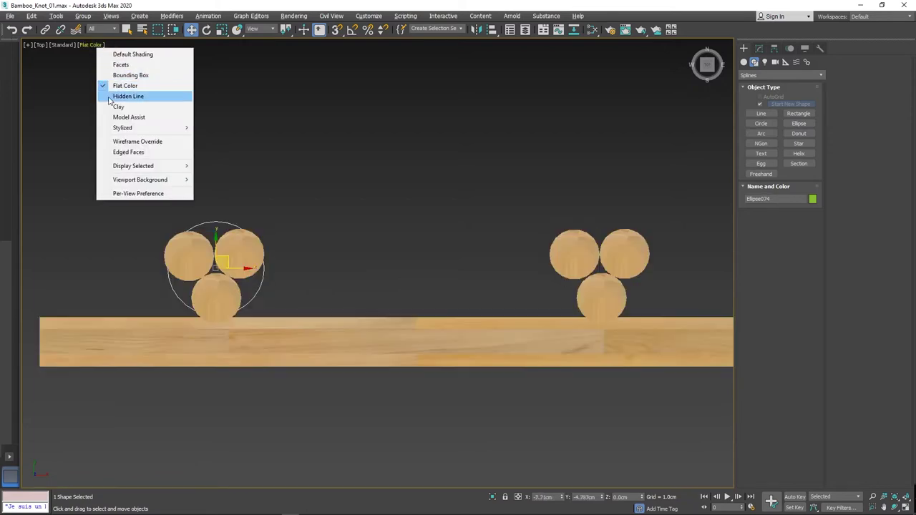
click(118, 141)
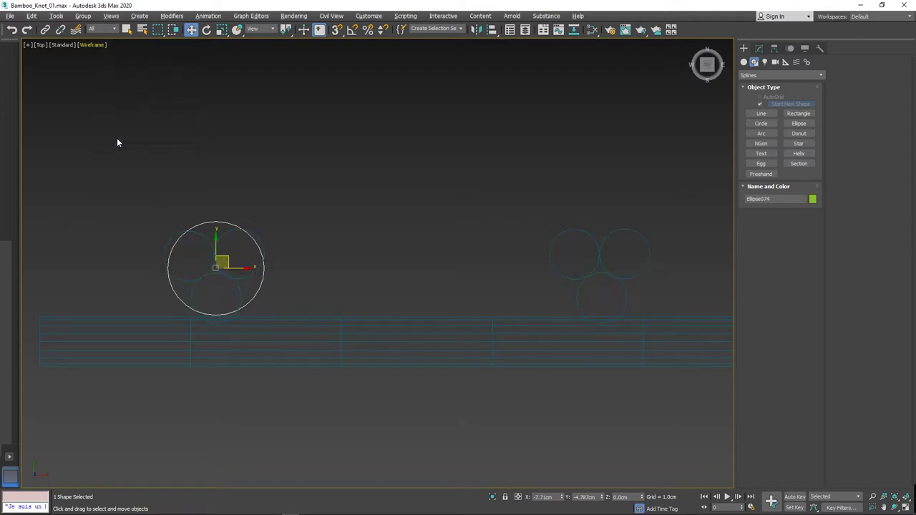
click(222, 29)
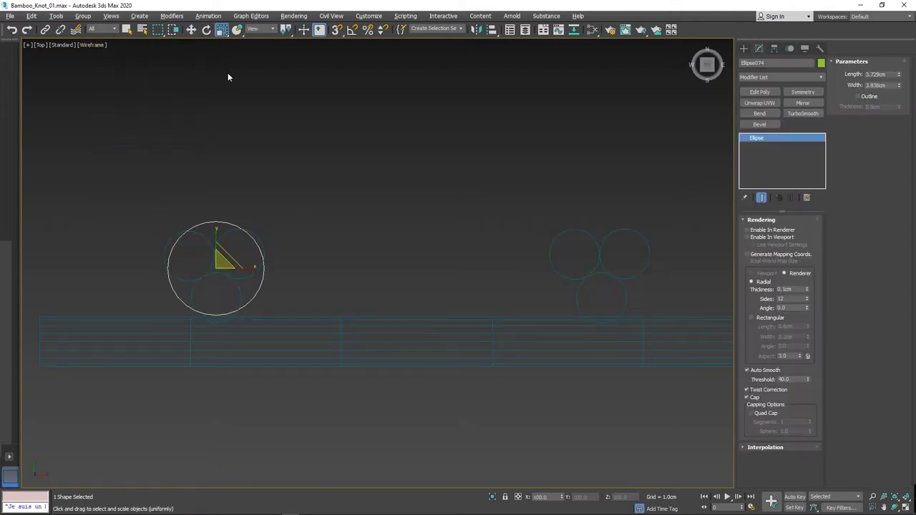
drag(229, 259, 226, 246)
click(132, 146)
In the Perspective view, raise the ellipse along the left pole bundle to about Z 23.3 cm, just above the upper crossbar
click(40, 45)
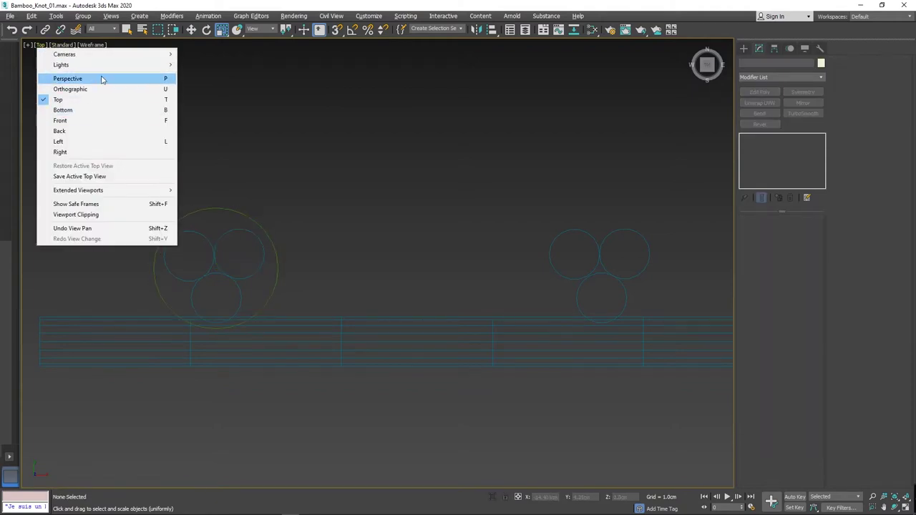
click(102, 78)
alt+middle_drag(404, 284, 378, 369)
scroll(446, 289, down, 8)
scroll(379, 363, up, 4)
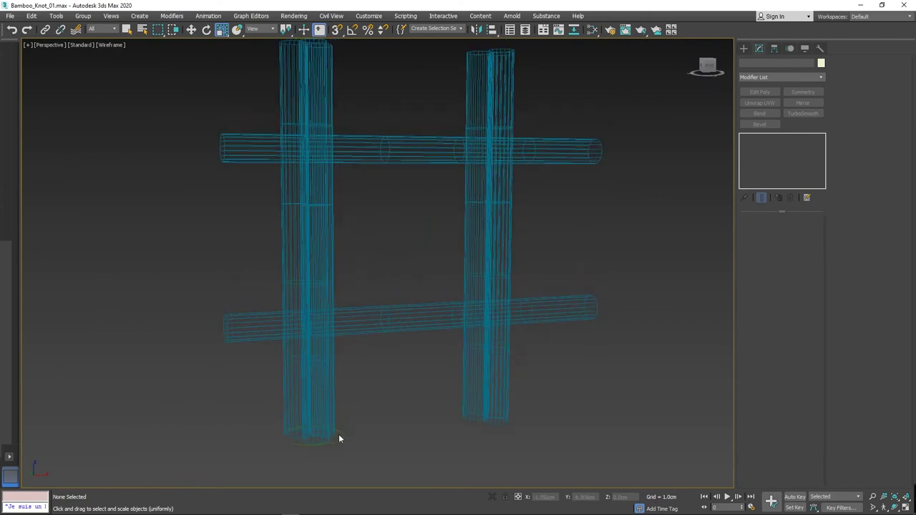
click(334, 434)
key(w)
drag(317, 413, 317, 82)
middle_drag(344, 124, 386, 247)
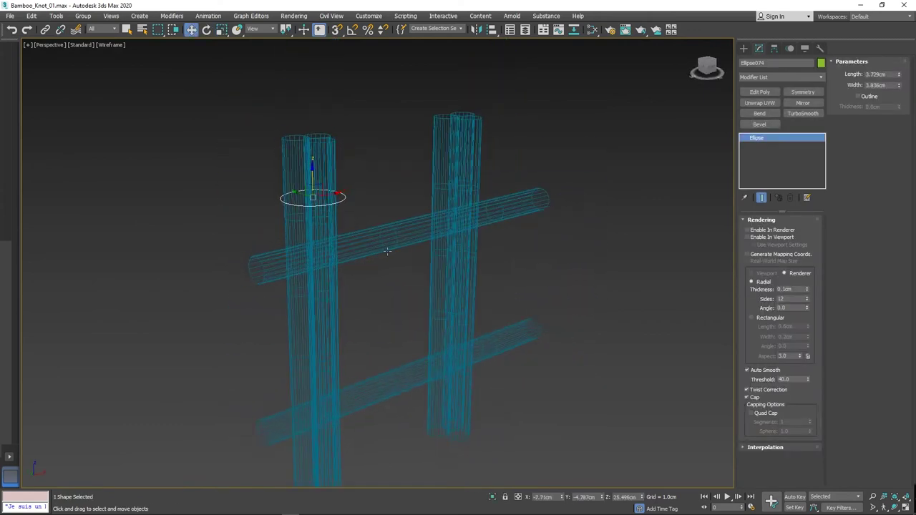
middle_drag(330, 205, 350, 230)
scroll(350, 230, up, 3)
drag(327, 202, 328, 237)
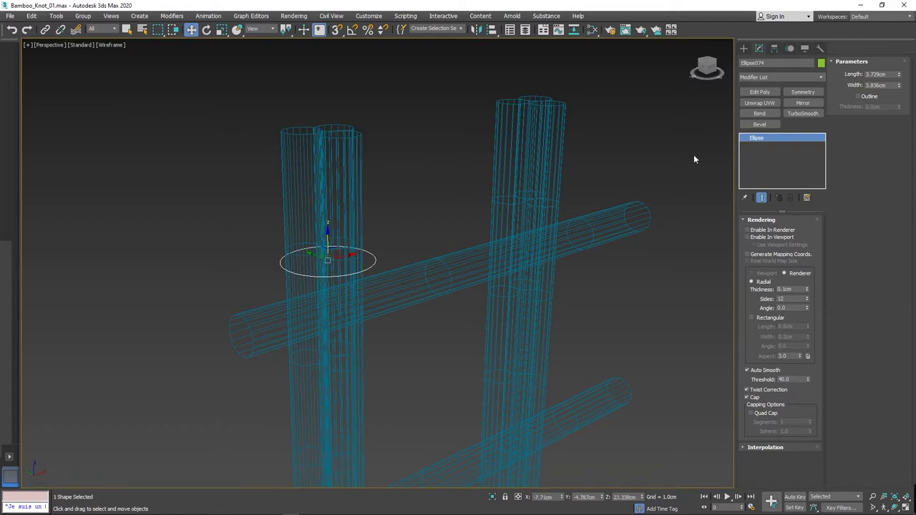
Convert the ellipse to an Editable Spline, enter Vertex level, and restore Default Shading in the viewport
right_click(751, 139)
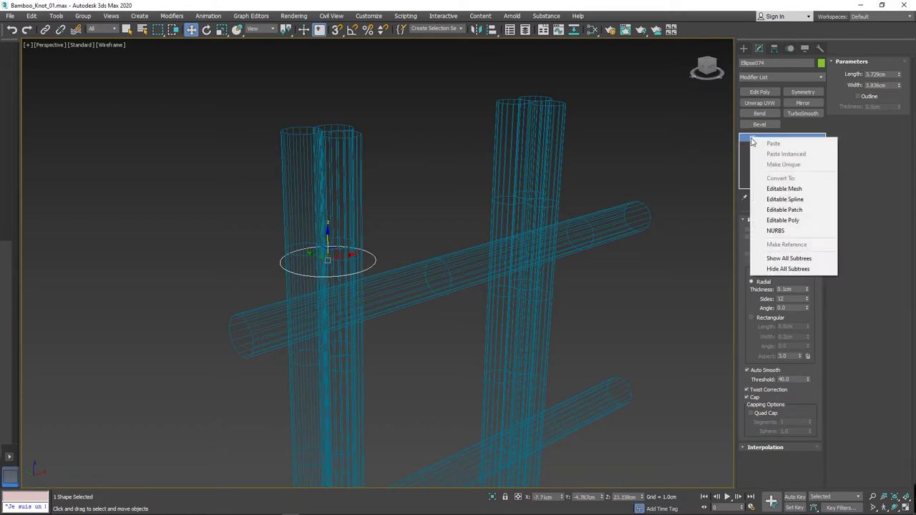
click(785, 200)
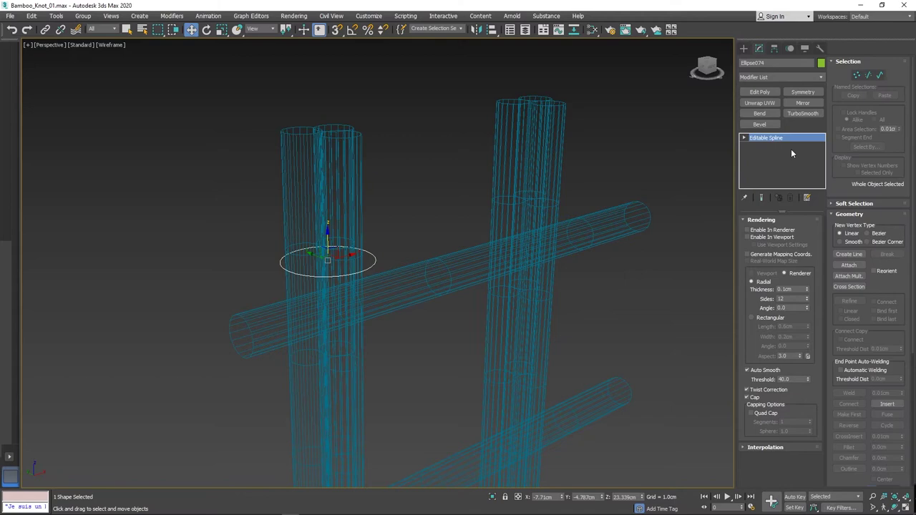
click(743, 138)
click(761, 146)
click(111, 44)
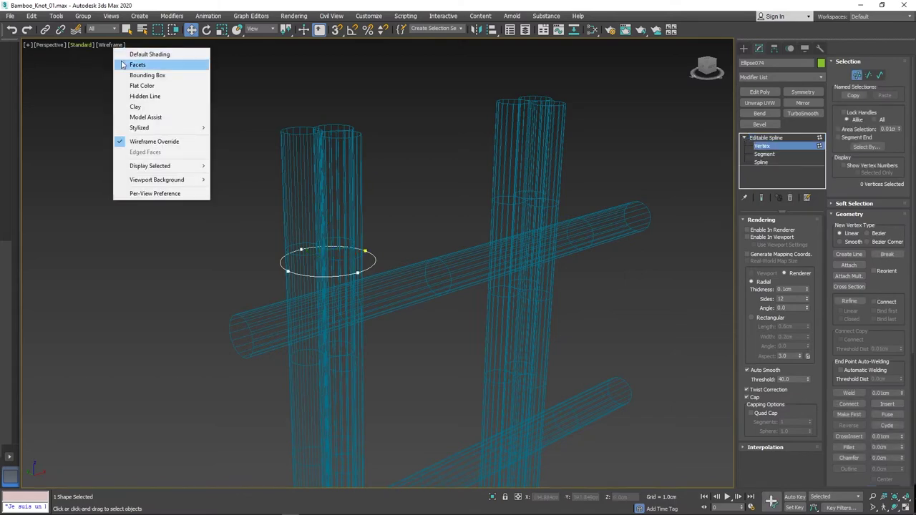
click(130, 55)
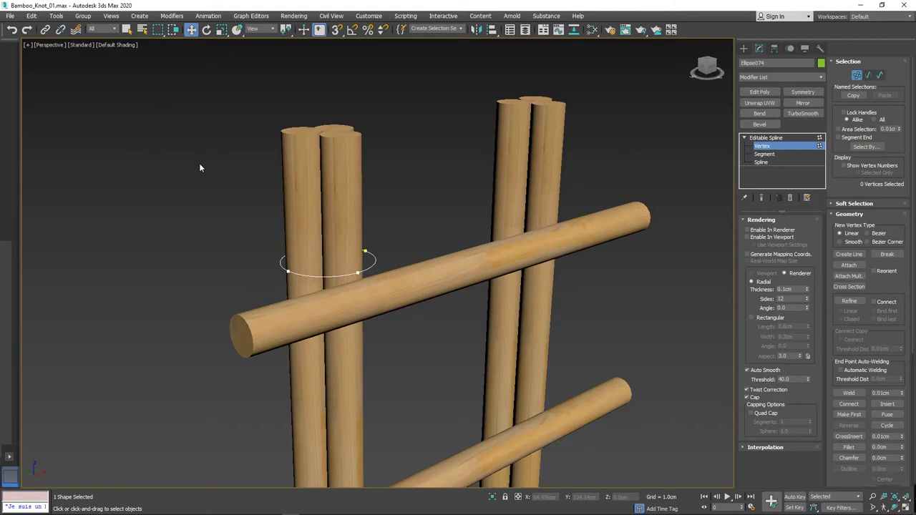
Lower the spline's front vertex beneath the upper crossbar, to about Z 20.1 cm
click(356, 271)
alt+middle_drag(356, 270, 433, 311)
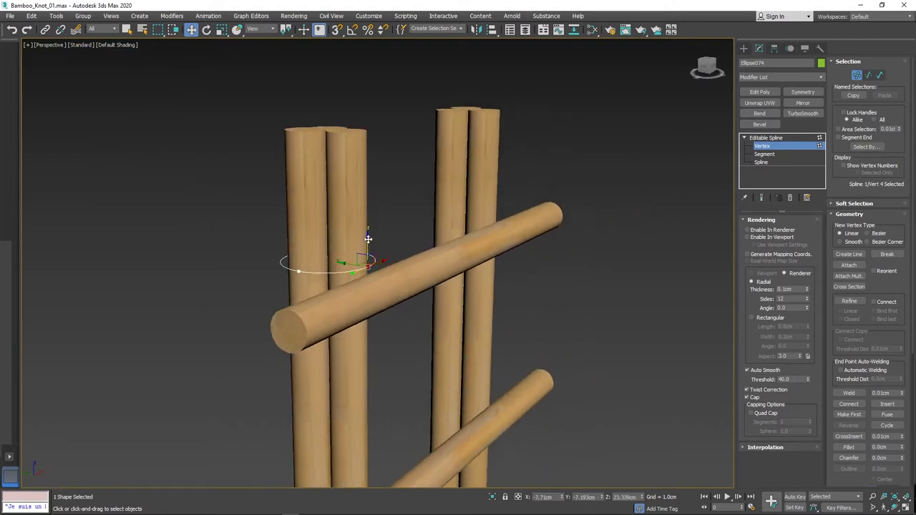
drag(367, 238, 375, 302)
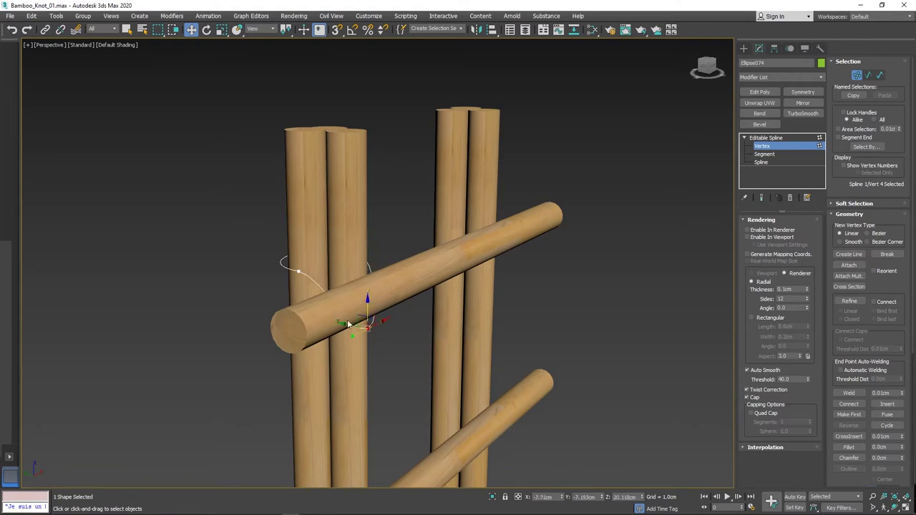
Set the spline's left-side vertex to Bezier and angle its handle downward toward the crossbar
click(299, 272)
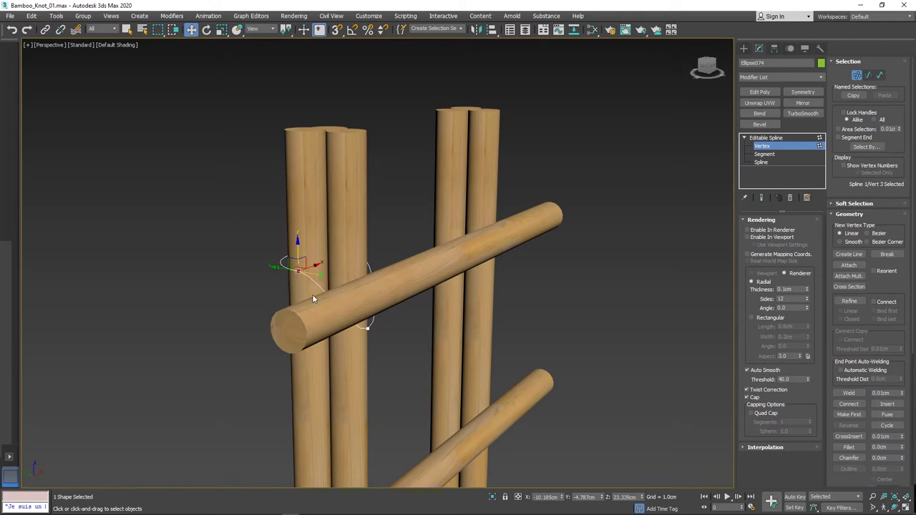
scroll(312, 294, up, 6)
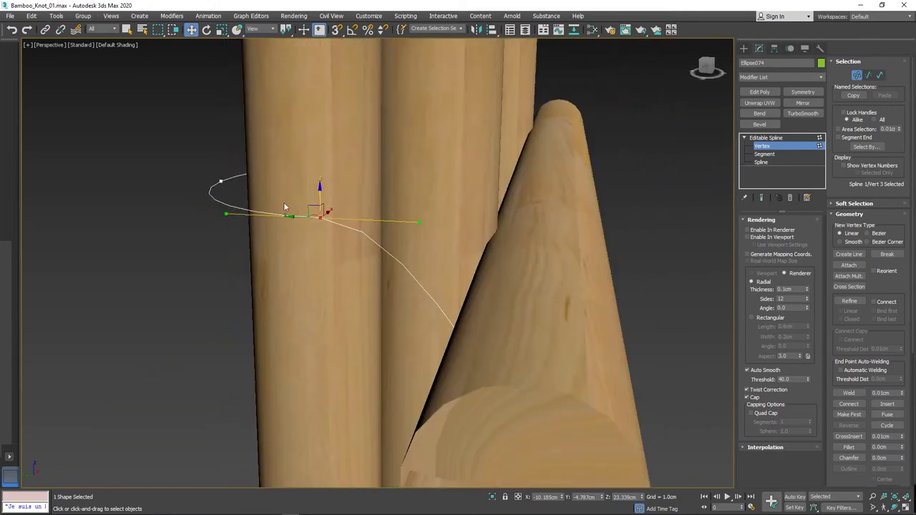
right_click(323, 218)
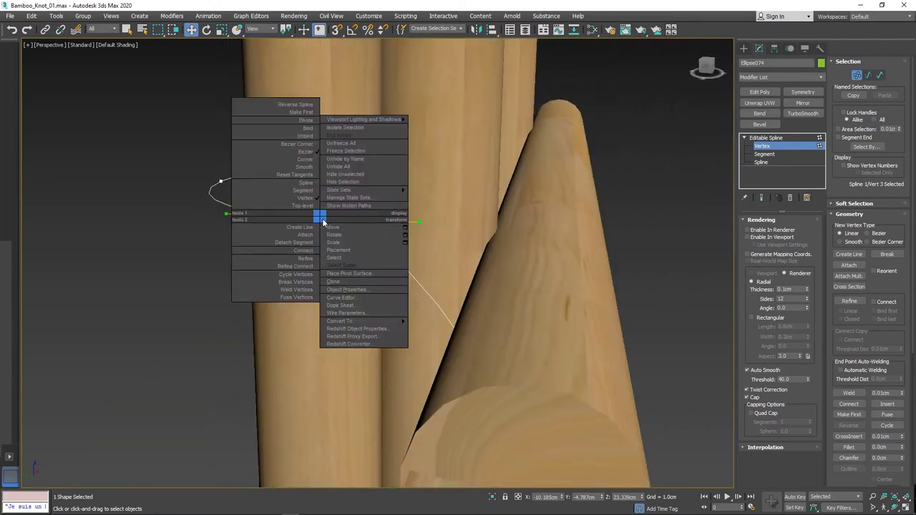
click(306, 153)
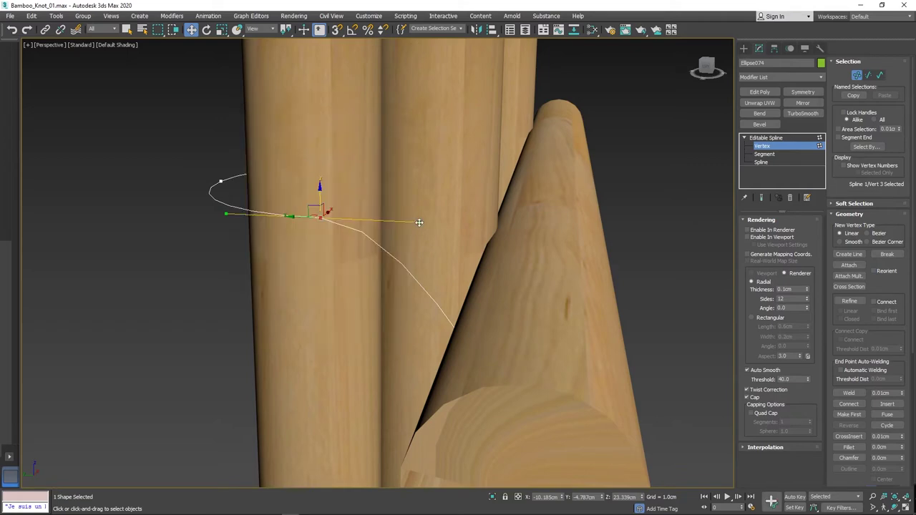
drag(419, 223, 407, 274)
alt+middle_drag(437, 266, 403, 186)
Pull the lowered vertex forward to about Y -9.4 cm and tilt its Bezier handle upward to bend the curve around the crossbar
click(447, 250)
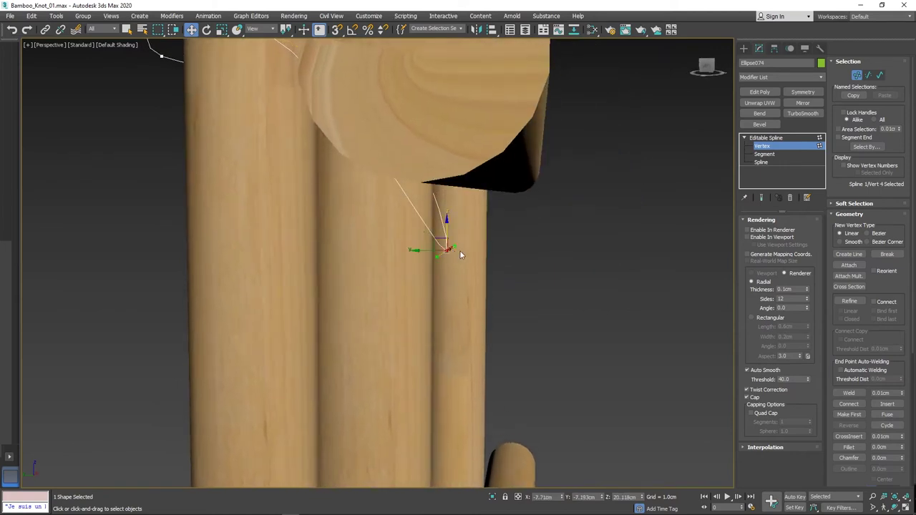
drag(432, 250, 569, 252)
alt+middle_drag(569, 252, 521, 307)
mouse_move(507, 316)
mouse_down()
mouse_move(513, 296)
mouse_move(562, 310)
mouse_move(511, 307)
mouse_up()
mouse_move(511, 308)
alt+middle_down()
mouse_move(541, 321)
mouse_move(513, 314)
alt+middle_up()
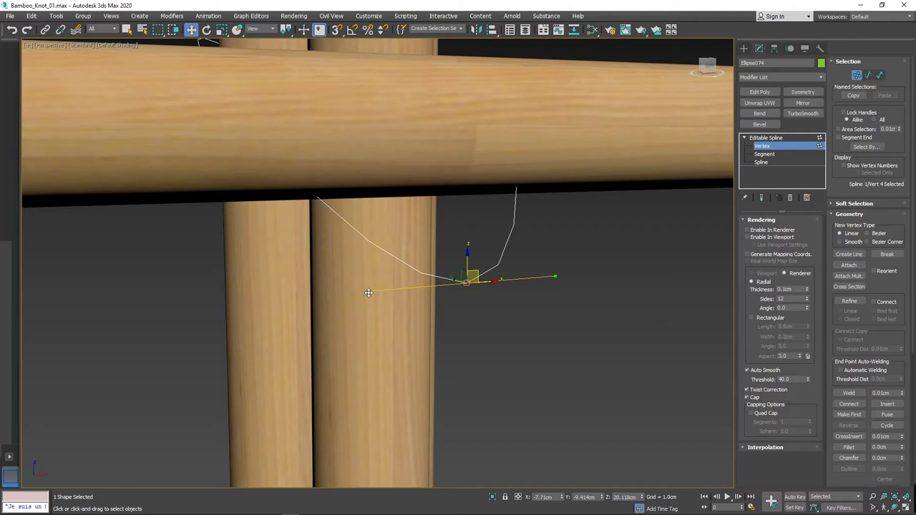
drag(368, 291, 409, 237)
alt+middle_drag(429, 274, 492, 312)
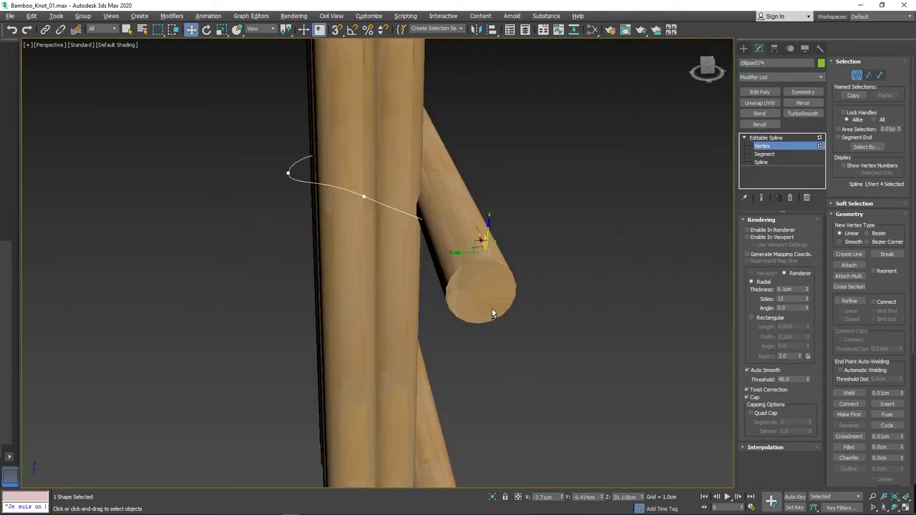
Stretch the pole-side vertex's handle over the crossbar, convert it to Bezier Corner, and shorten its opposite handle around the pole
click(358, 196)
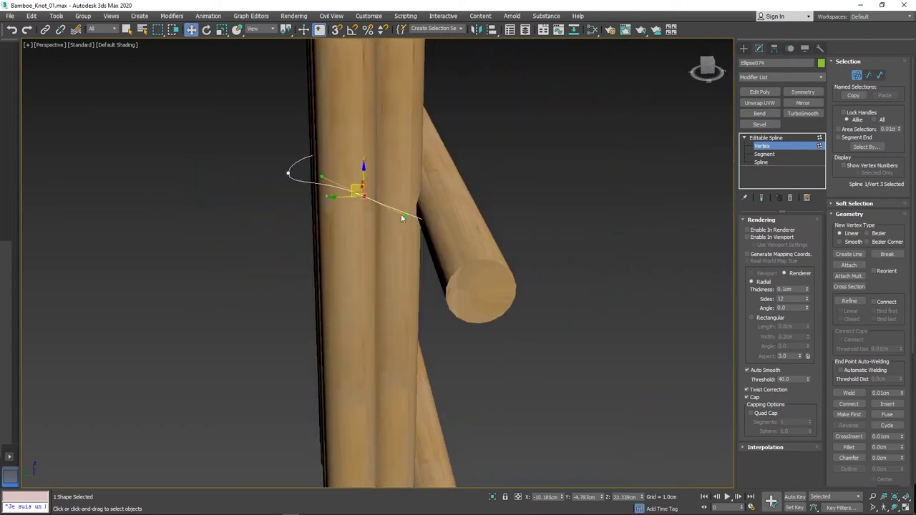
drag(402, 216, 529, 175)
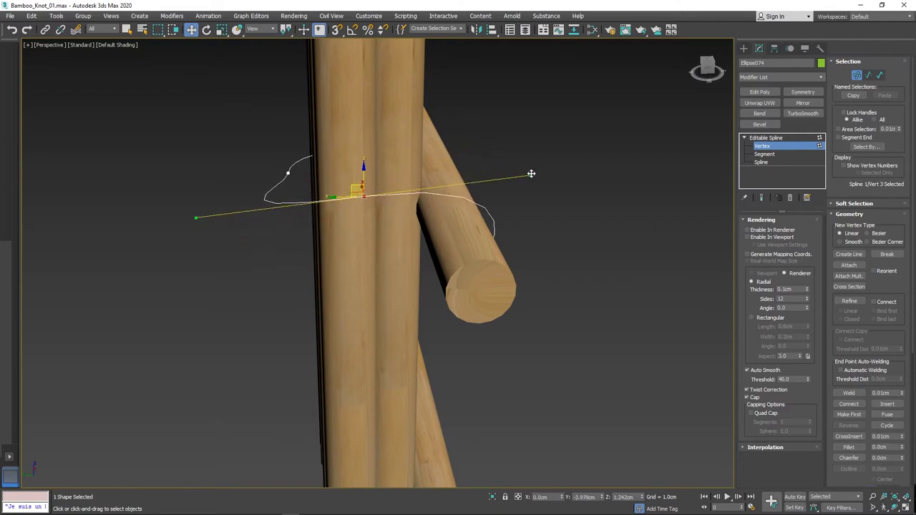
right_click(366, 196)
click(348, 124)
drag(196, 216, 302, 198)
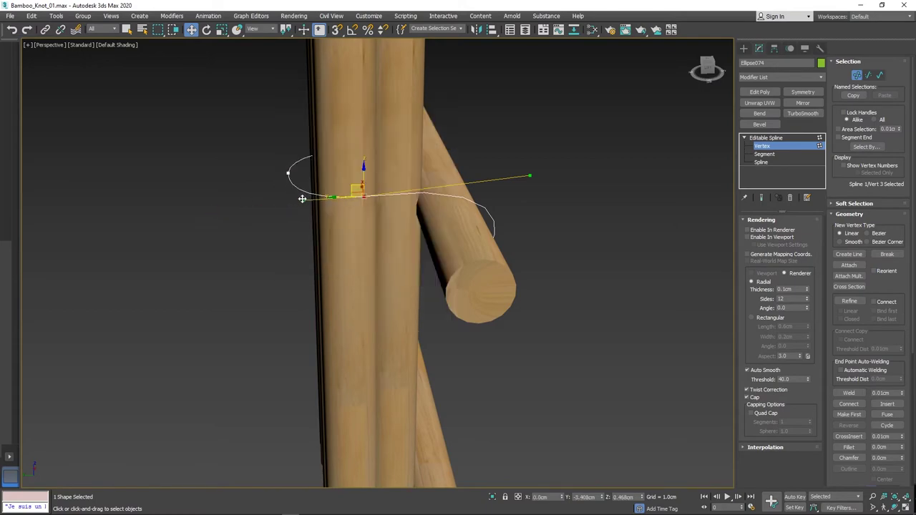
Convert the spline vertex on the opposite side of the poles to Bezier Corner and angle its long handle down beneath the crossbar
alt+middle_drag(263, 205, 470, 199)
drag(432, 208, 323, 178)
right_click(467, 199)
click(426, 127)
alt+middle_drag(344, 182, 572, 184)
click(413, 285)
alt+middle_drag(409, 280, 381, 274)
click(481, 171)
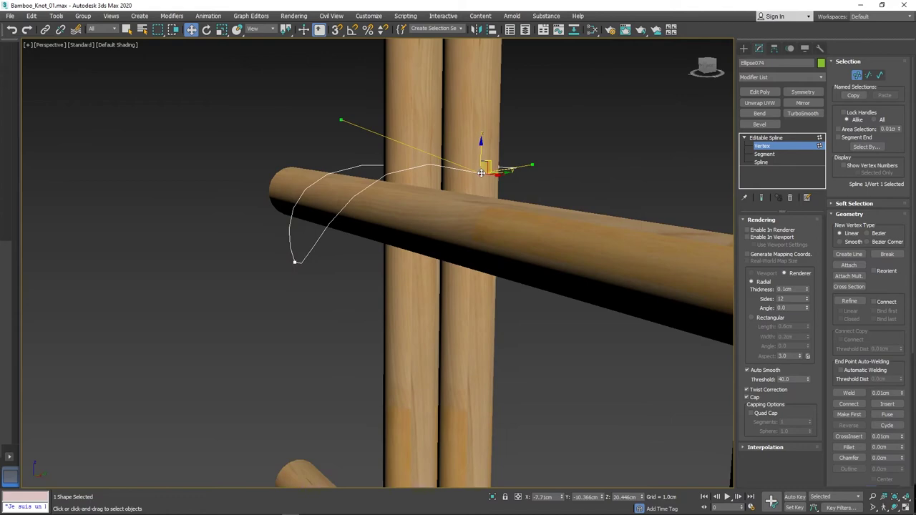
alt+middle_drag(501, 186, 471, 211)
drag(306, 130, 342, 265)
Move the front vertex up against the crossbar, to about Y -9.0 cm and Z 21.2 cm
click(289, 256)
drag(289, 254, 331, 231)
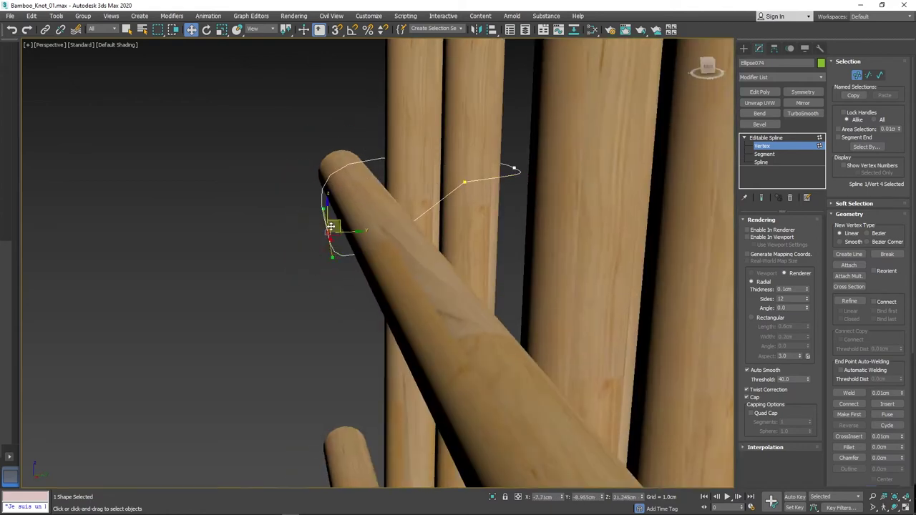
alt+middle_drag(331, 231, 301, 229)
Lower the vertex behind the crossbar, on the inner side of the poles, to about Z 22.8 cm
click(365, 215)
right_click(366, 214)
click(355, 168)
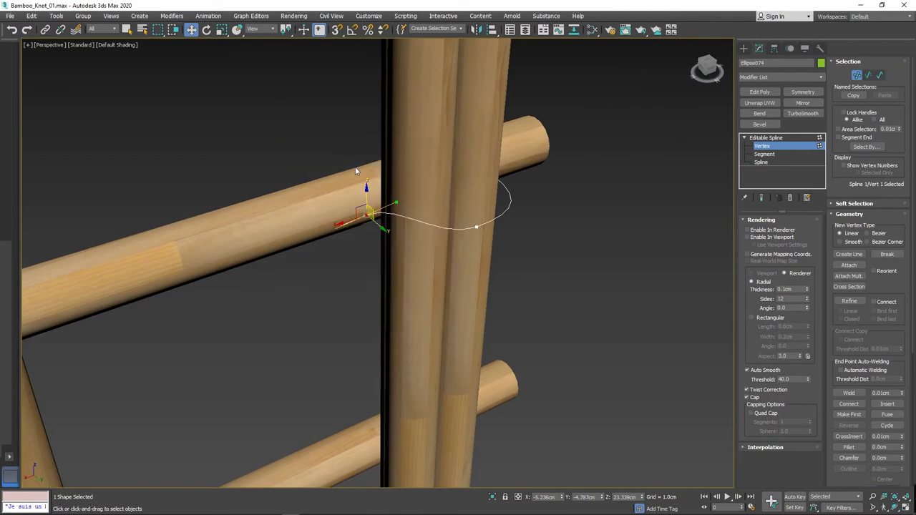
alt+middle_drag(356, 170, 401, 218)
drag(422, 174, 427, 193)
alt+middle_drag(427, 193, 461, 213)
Change the lowered vertex's tangent type and adjust its handle so the curve passes steeply down behind the crossbar
right_click(474, 179)
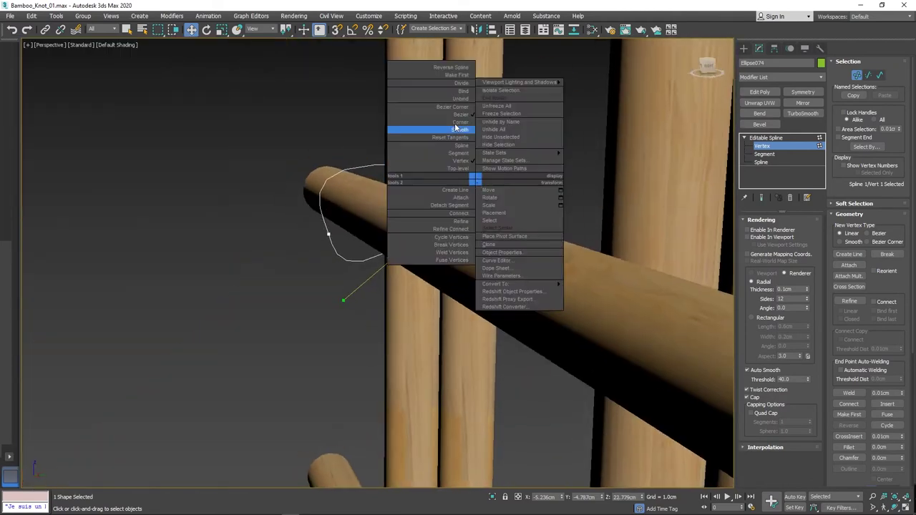
click(455, 127)
click(481, 184)
drag(344, 300, 417, 274)
alt+middle_drag(417, 274, 438, 226)
drag(438, 226, 440, 222)
alt+middle_drag(440, 221, 500, 272)
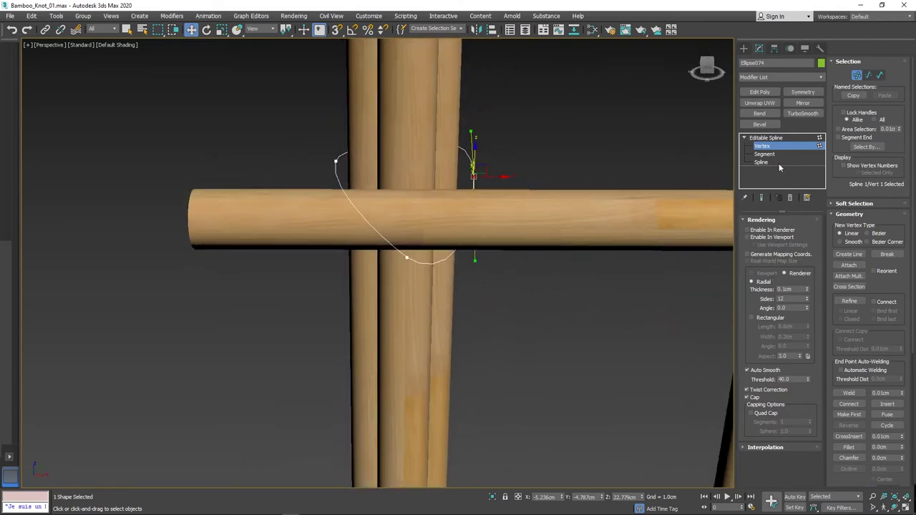
Enable the spline's thickness in the renderer and viewport, using a Rectangular cross-section
click(747, 237)
alt+middle_drag(637, 274, 406, 261)
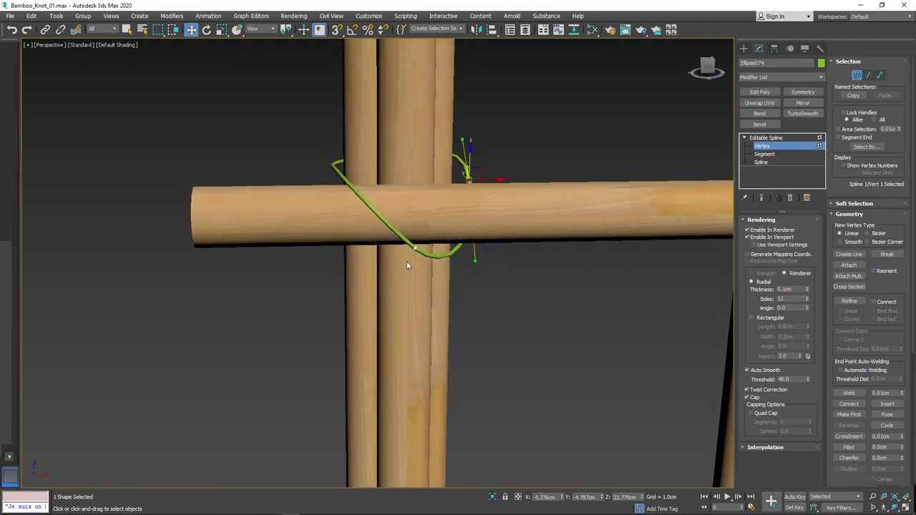
click(753, 317)
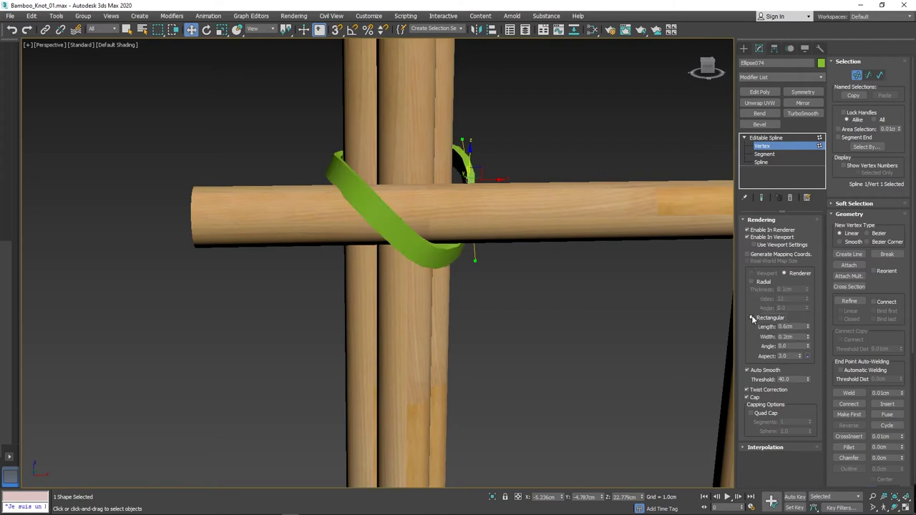
mouse_move(458, 289)
alt+middle_down()
mouse_move(484, 288)
mouse_move(454, 288)
alt+middle_up()
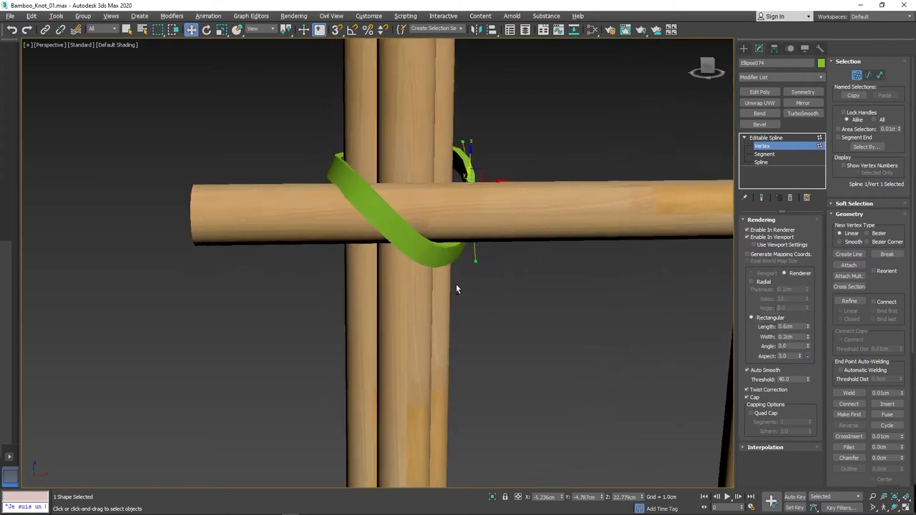
click(493, 287)
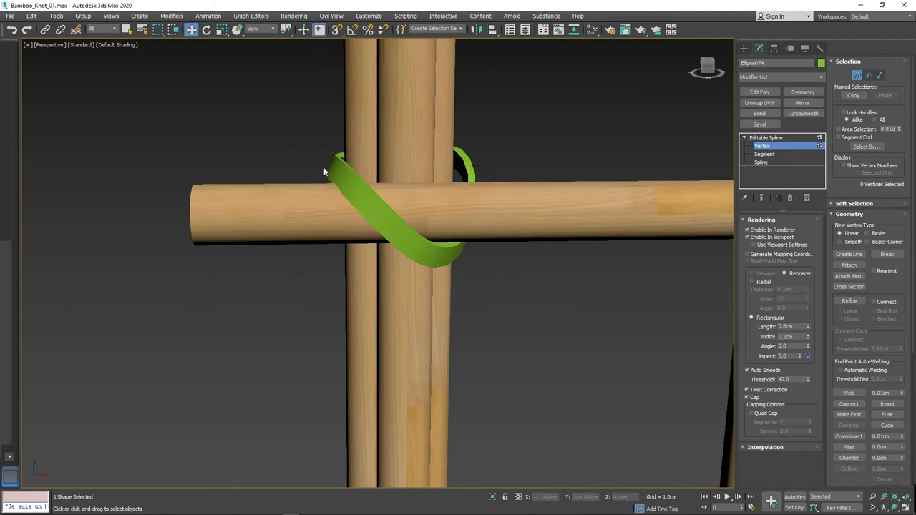
Use Wireframe display to select the outer pole-side vertex, then raise its handle over the crossbar in Default Shading
click(92, 44)
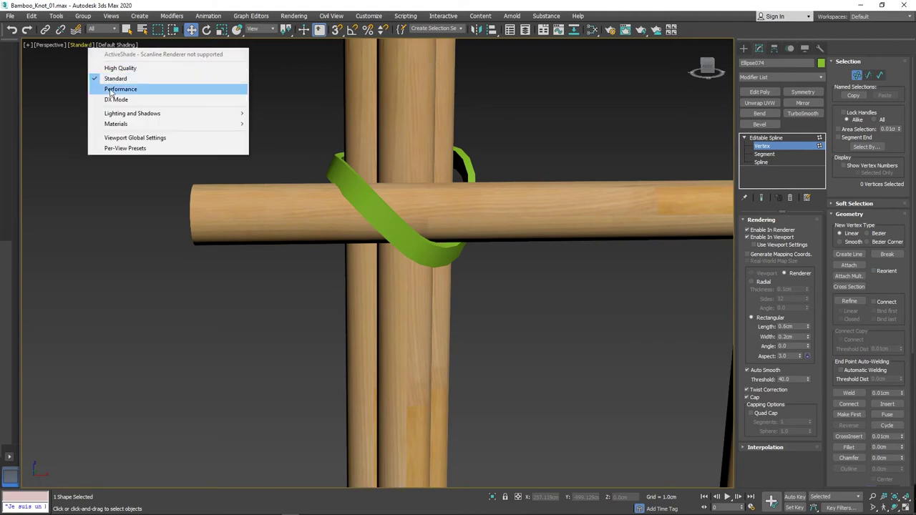
click(116, 45)
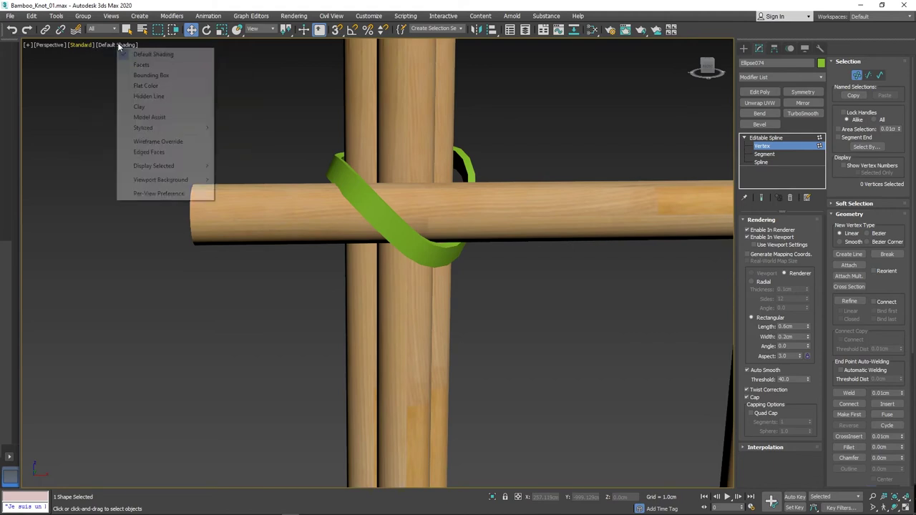
click(154, 141)
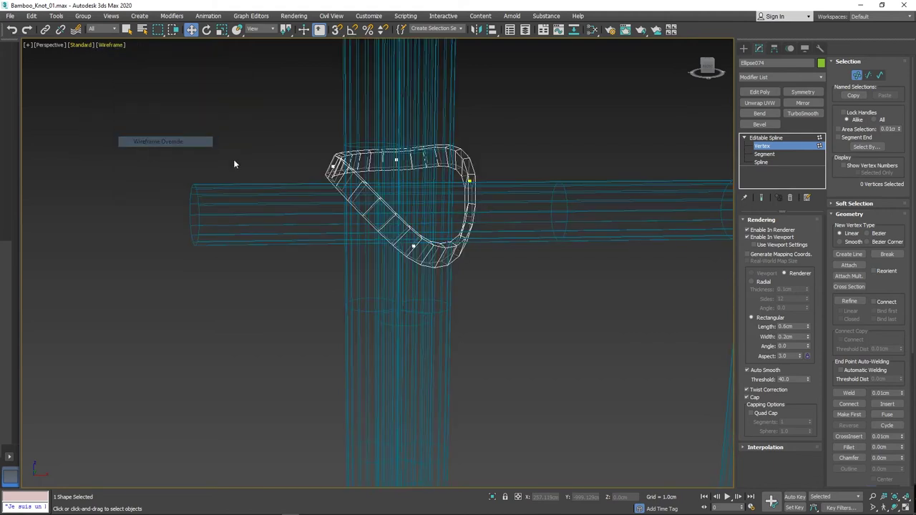
click(331, 165)
click(111, 45)
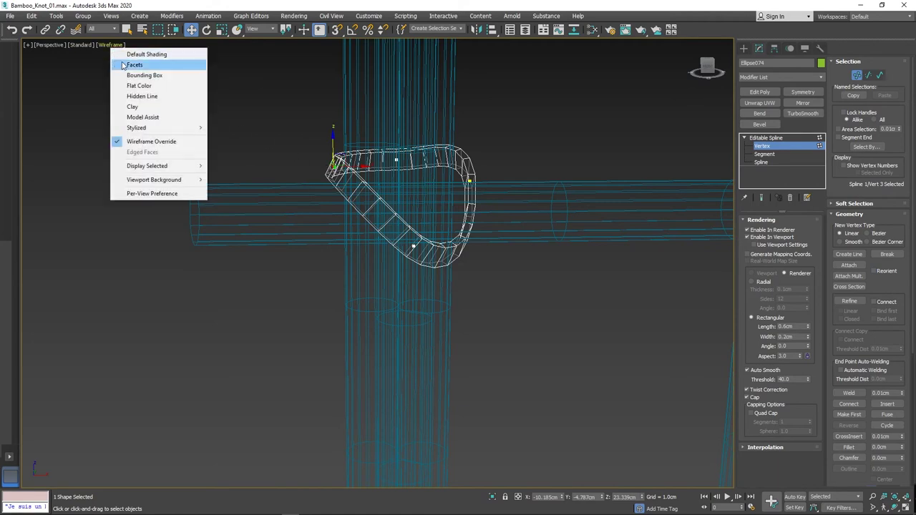
alt+middle_drag(310, 164, 402, 196)
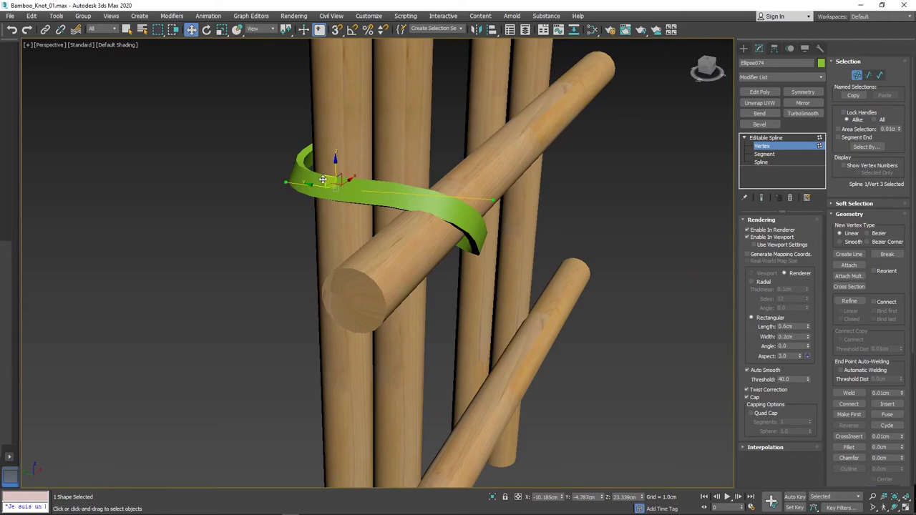
drag(490, 199, 487, 179)
click(483, 219)
Leave Vertex editing and apply a TurboSmooth modifier to the knot band
alt+middle_drag(483, 221, 396, 212)
scroll(397, 209, down, 8)
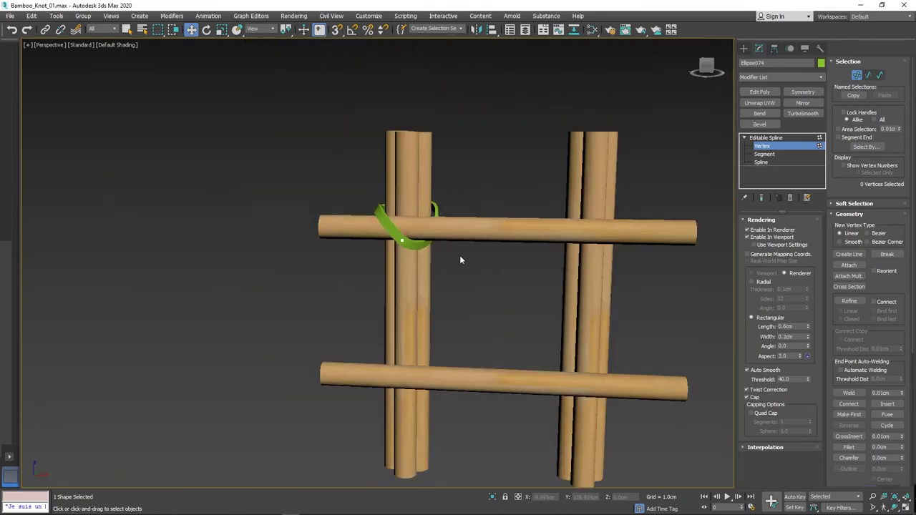
alt+middle_drag(456, 278, 442, 273)
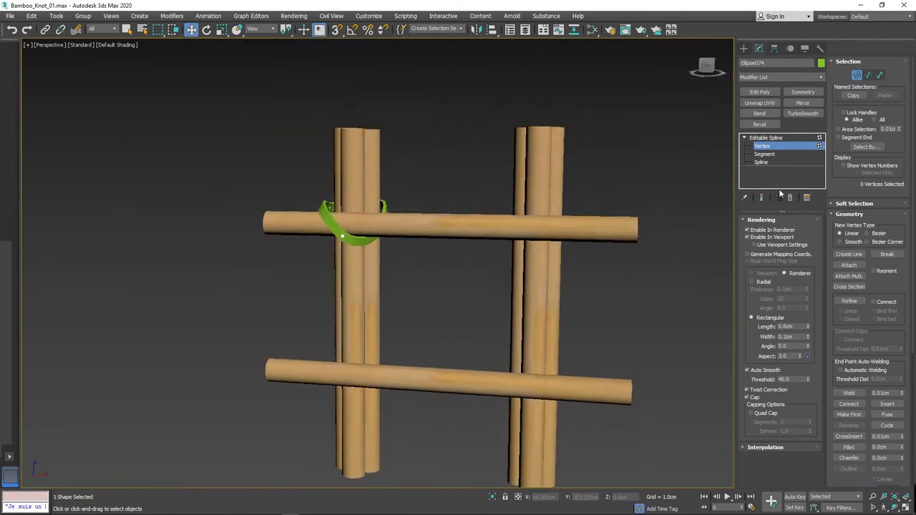
click(744, 138)
alt+middle_drag(419, 282, 399, 267)
scroll(373, 265, up, 3)
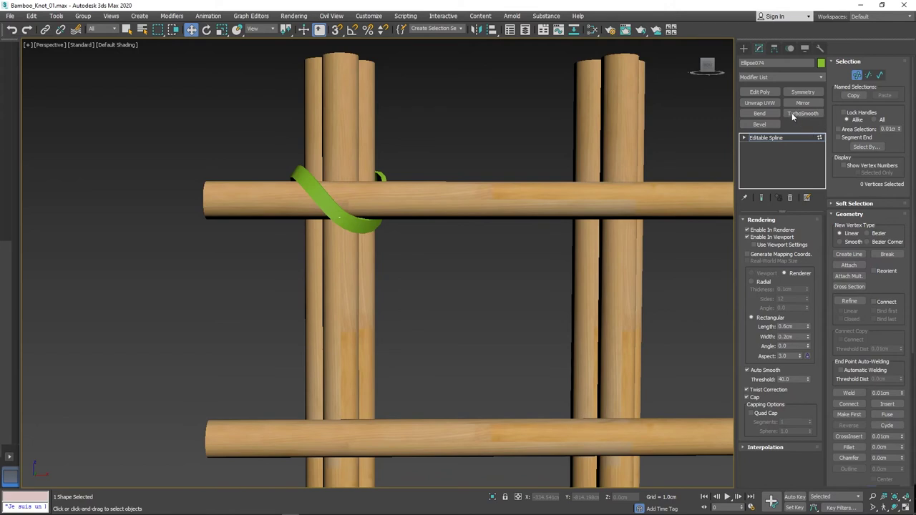
click(771, 77)
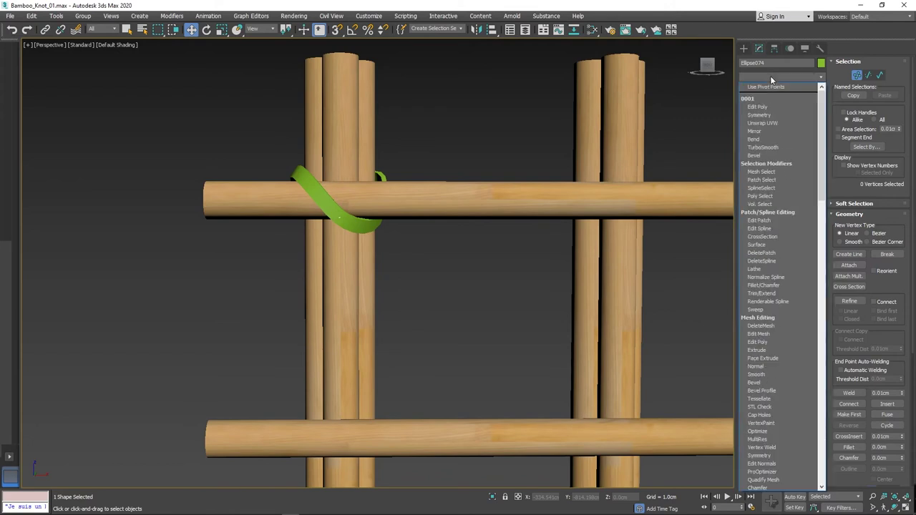
text(tu)
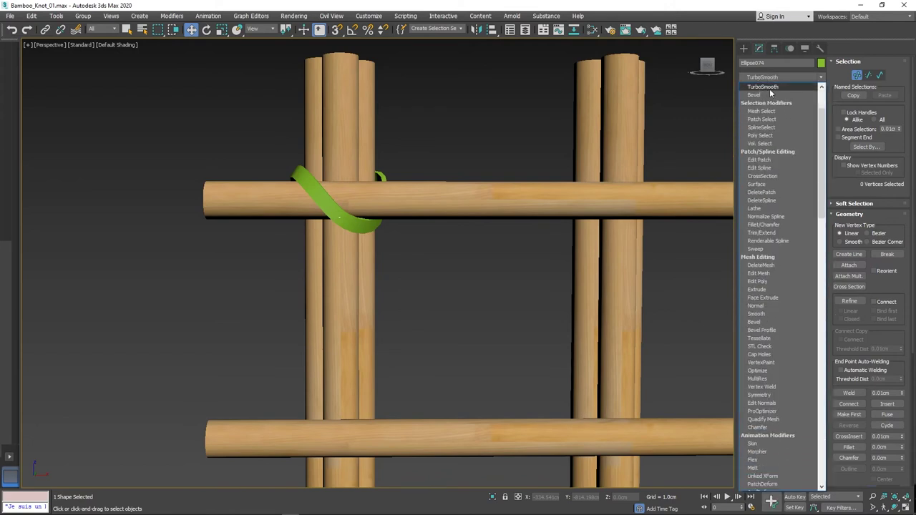
click(769, 87)
scroll(380, 266, down, 3)
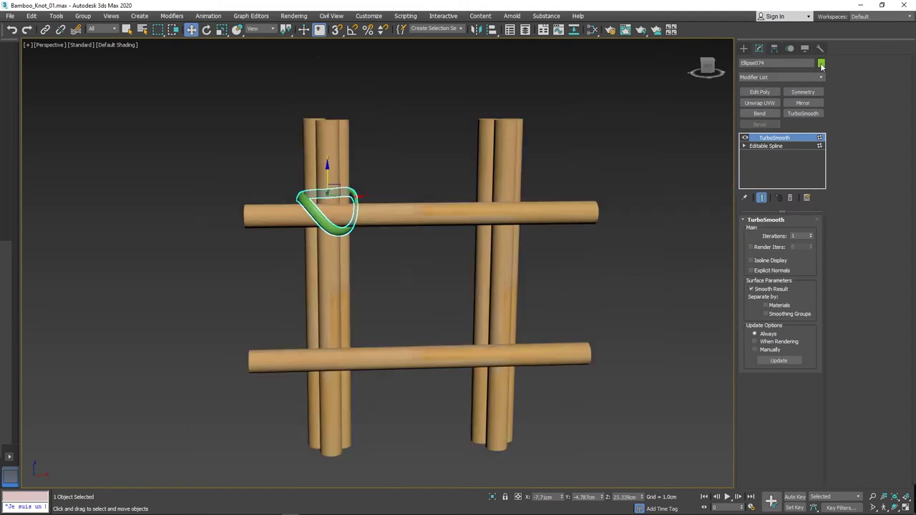
Change the knot band's object color to orange-brown
click(821, 63)
click(567, 248)
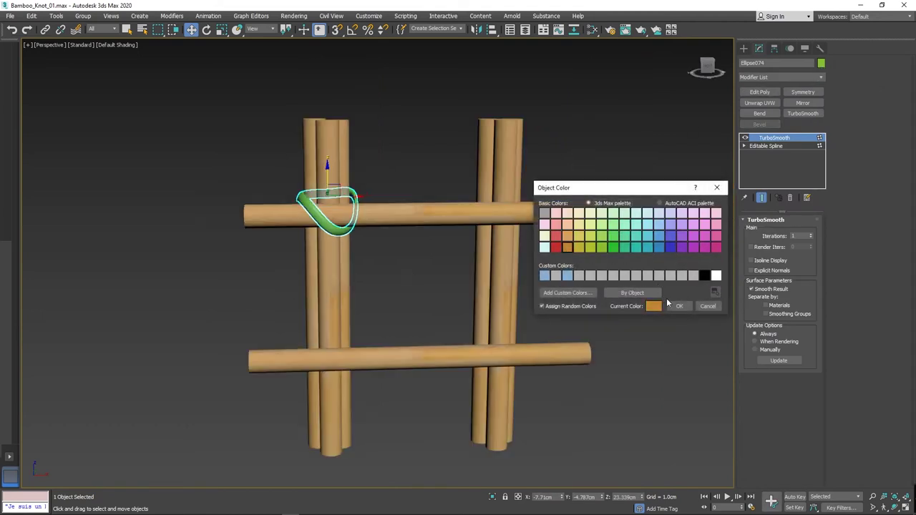
click(679, 306)
In the Front view, mirror the knot band across the X axis as a Copy
scroll(600, 308, up, 5)
key(f)
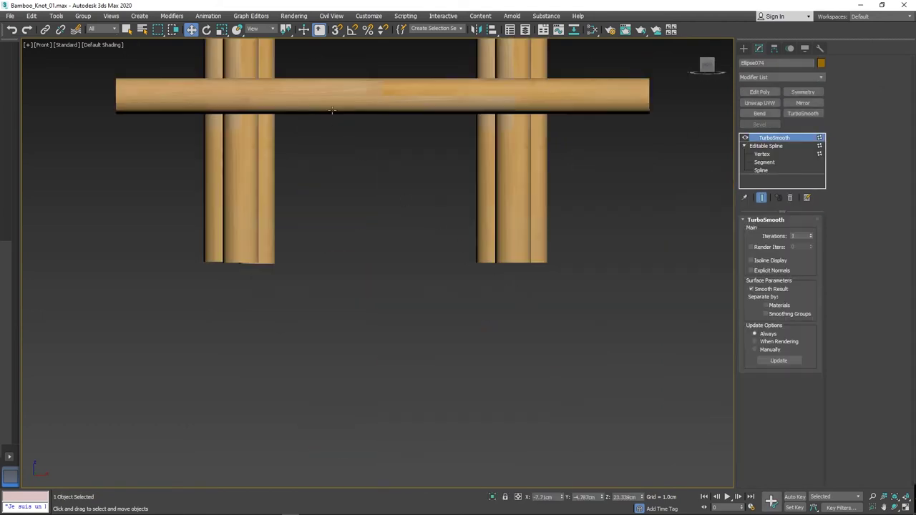
middle_drag(352, 341, 445, 420)
middle_drag(443, 249, 448, 277)
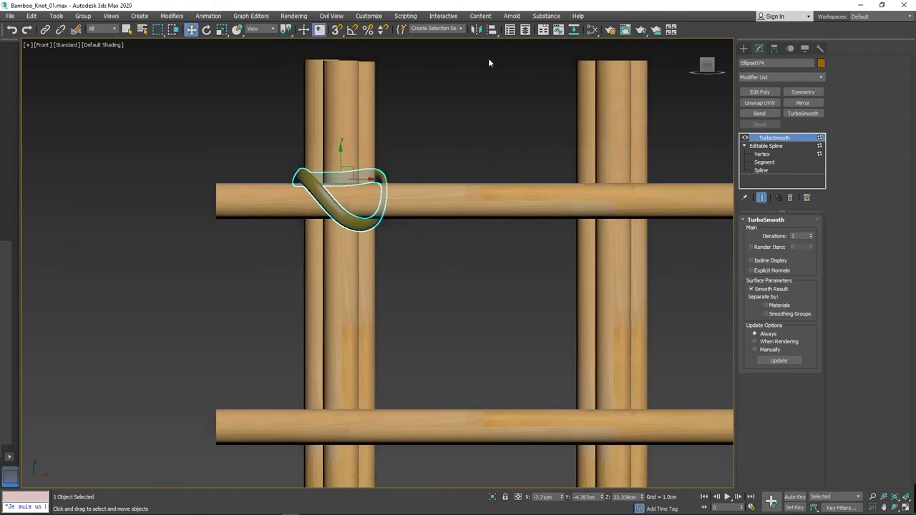
click(476, 30)
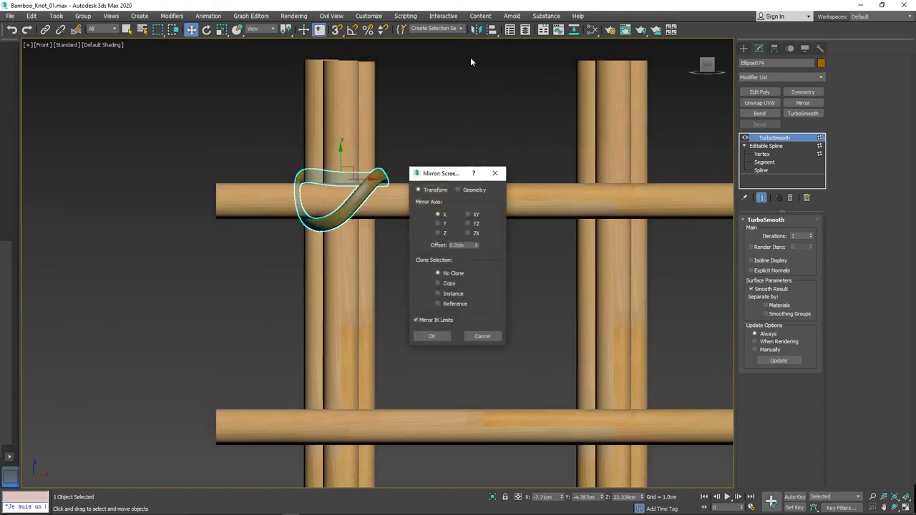
click(447, 284)
click(445, 336)
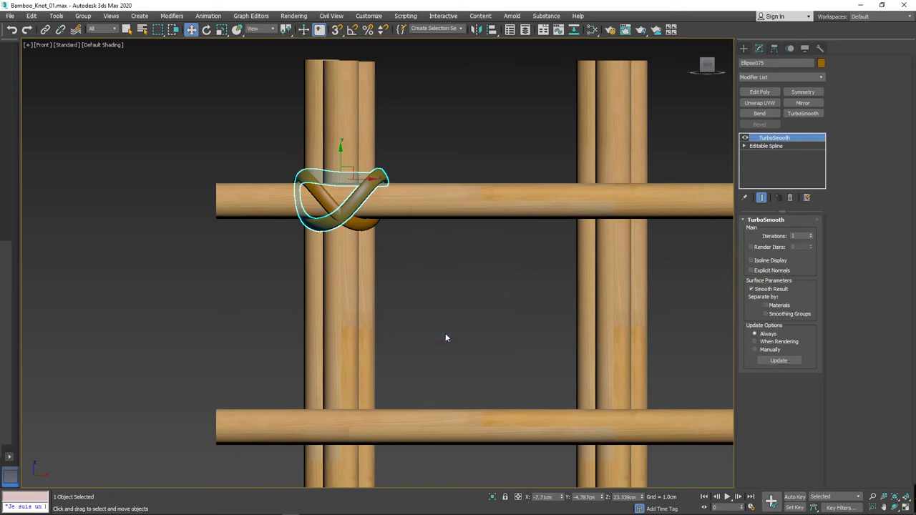
Shift the original band's front vertex slightly forward at the crossing with the mirrored copy, then return to its TurboSmooth level
click(396, 262)
click(344, 209)
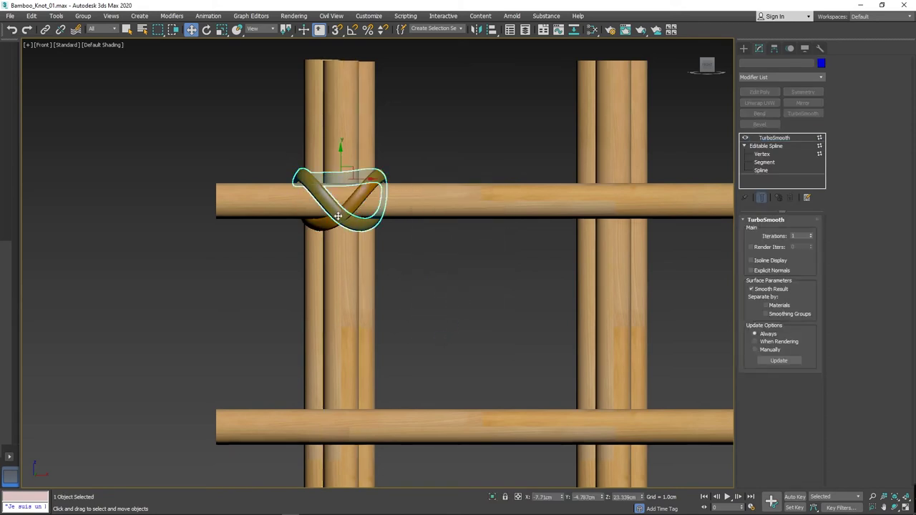
click(758, 155)
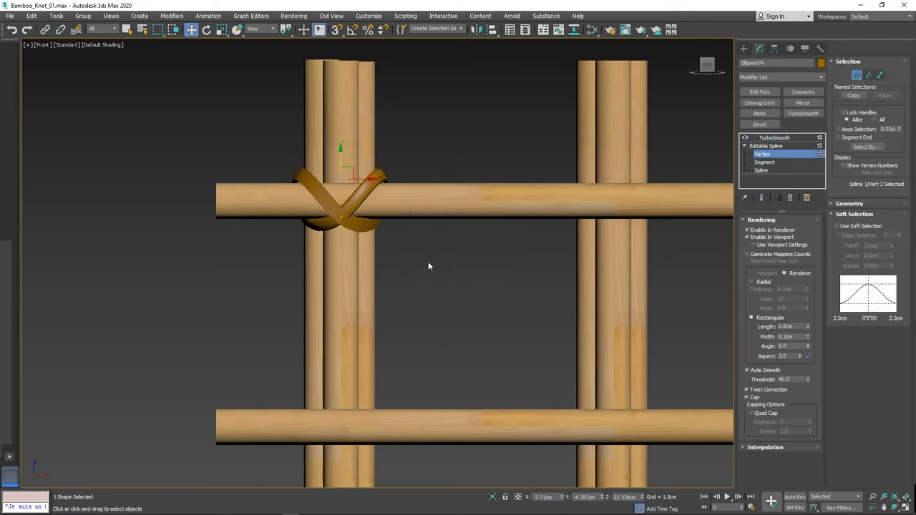
click(340, 215)
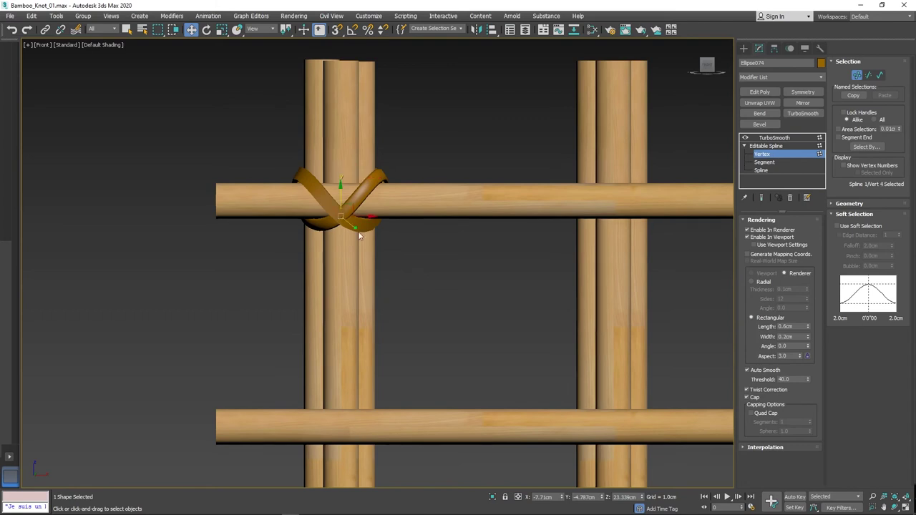
alt+middle_drag(390, 278, 447, 301)
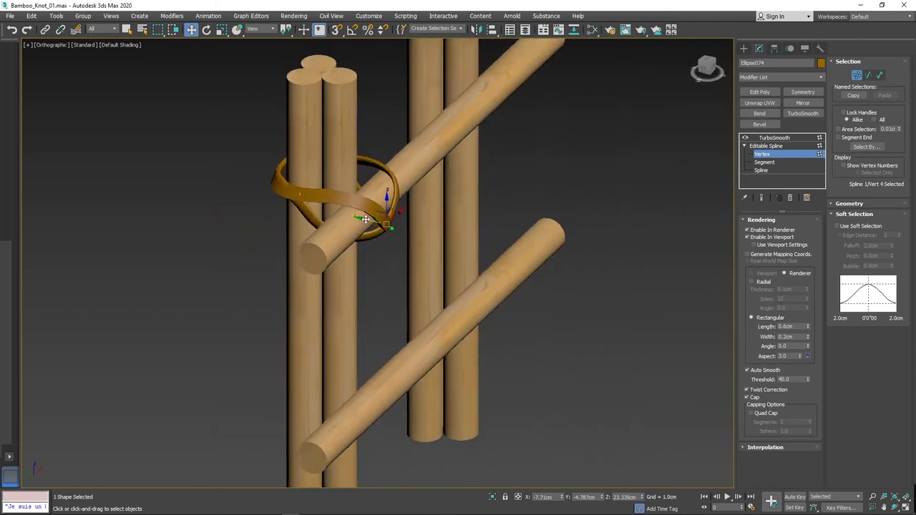
drag(366, 219, 373, 228)
alt+middle_drag(388, 269, 308, 262)
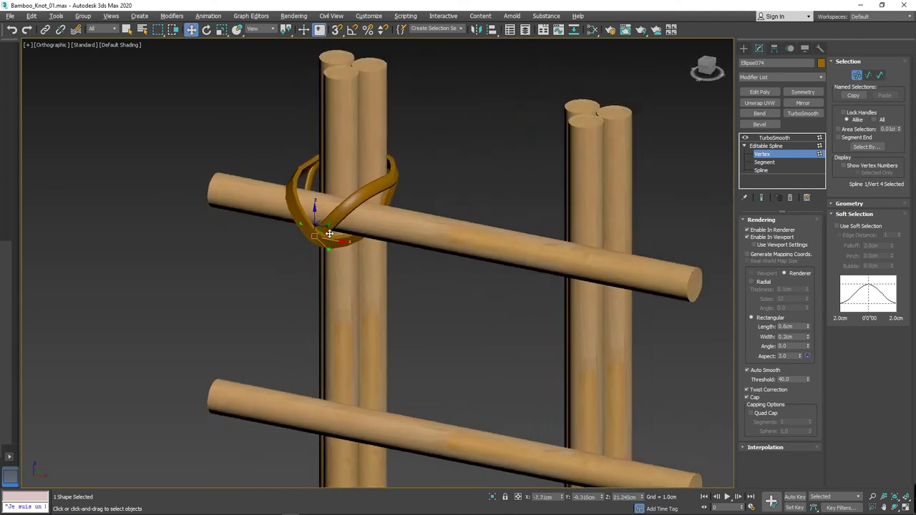
click(757, 146)
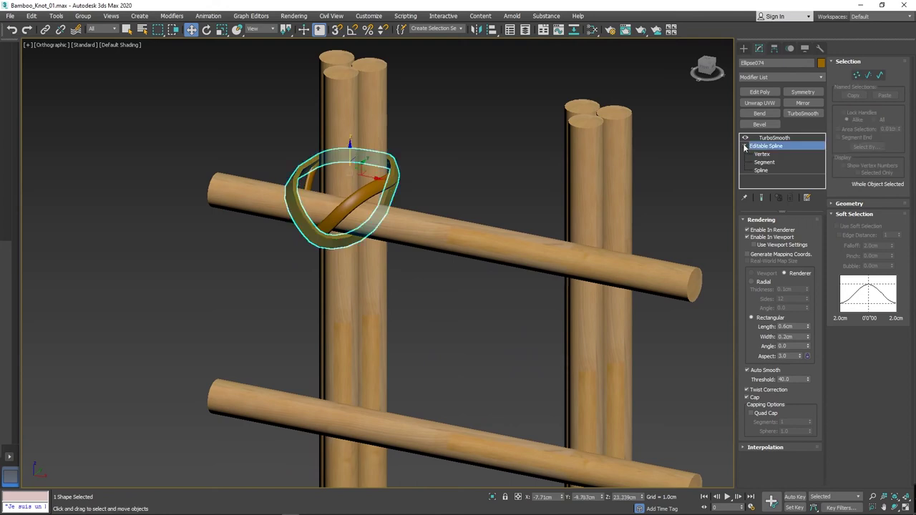
click(744, 146)
click(774, 137)
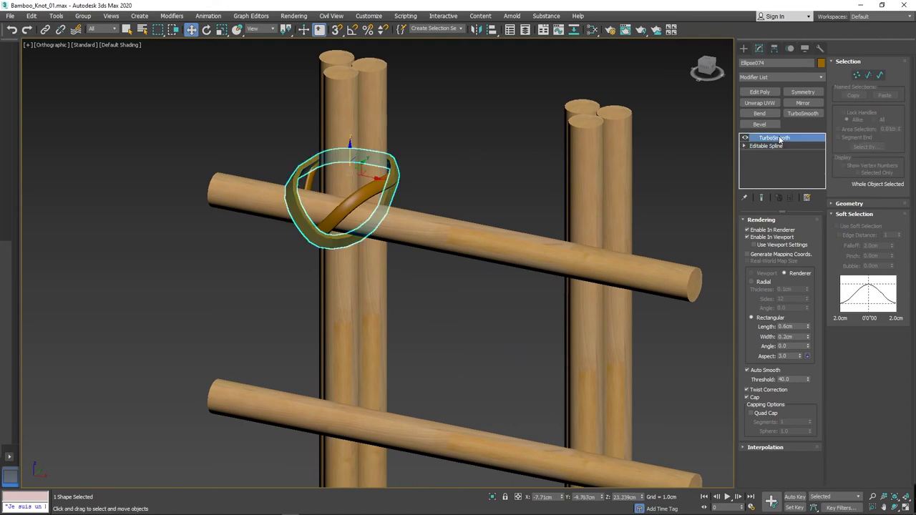
Copy both crossing knot bands from the first pole bundle to the second pole bundle along the upper crossbar
click(464, 175)
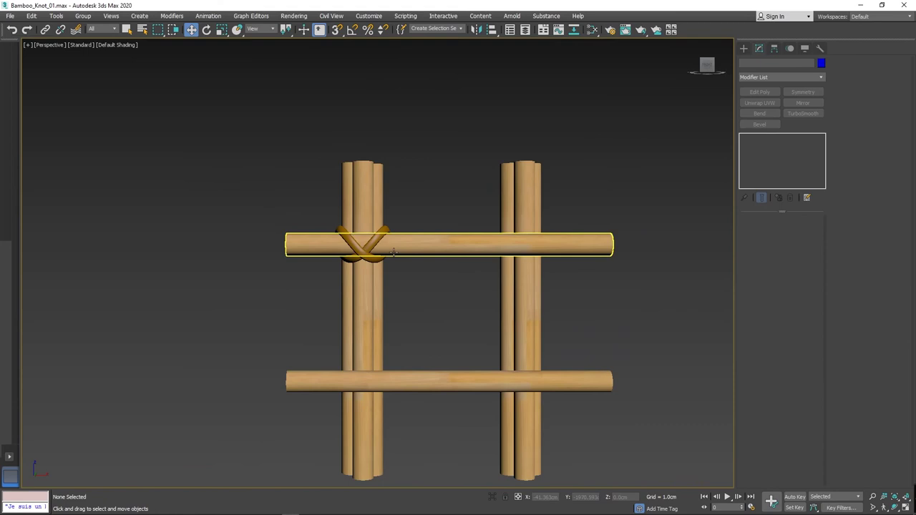
click(371, 238)
ctrl+click(376, 256)
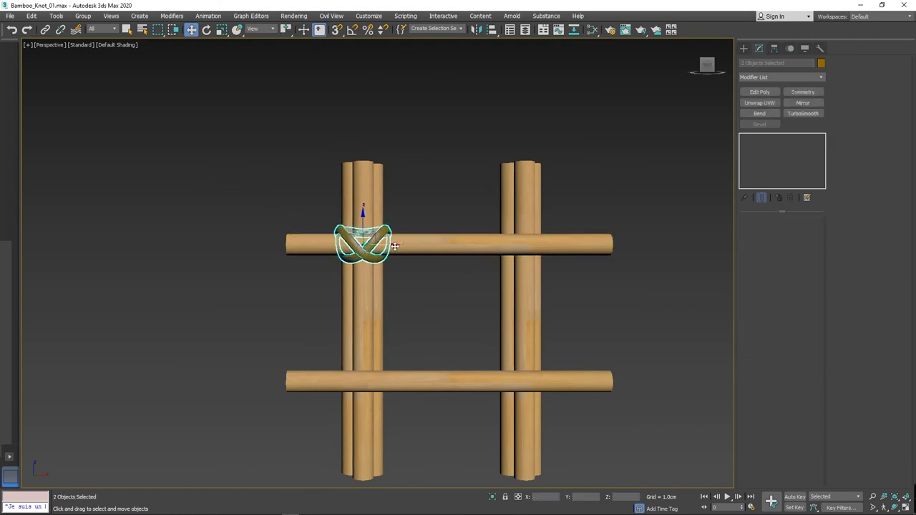
shift+drag(389, 244, 546, 261)
click(467, 303)
click(598, 303)
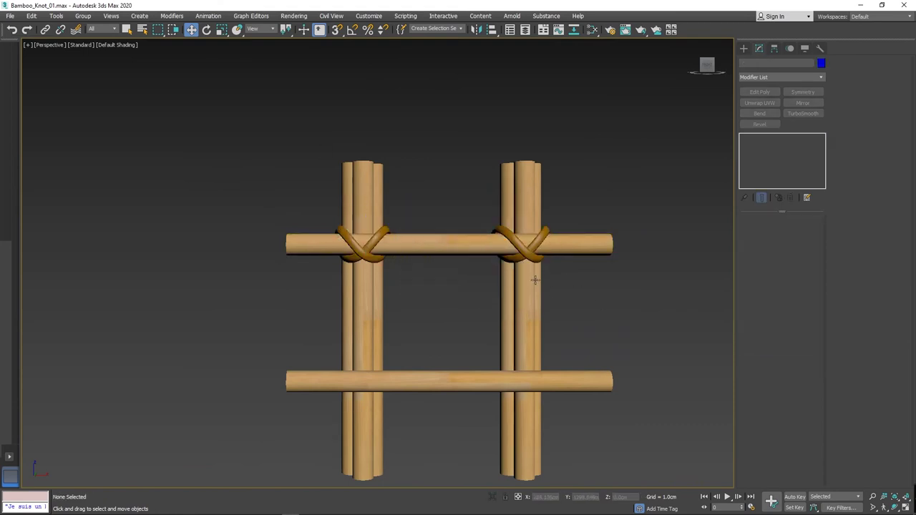
middle_drag(456, 307, 422, 274)
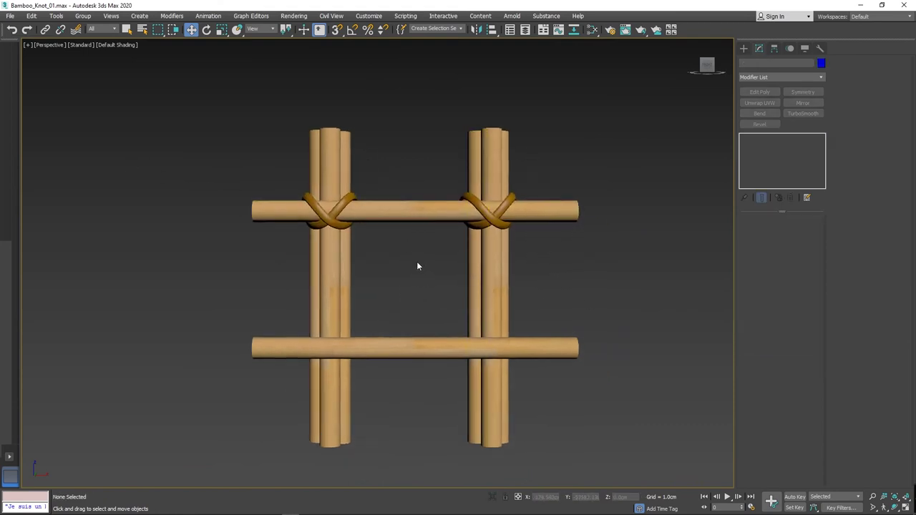
Hide the process layer and show the wooden knot layer with the finished knots
click(525, 29)
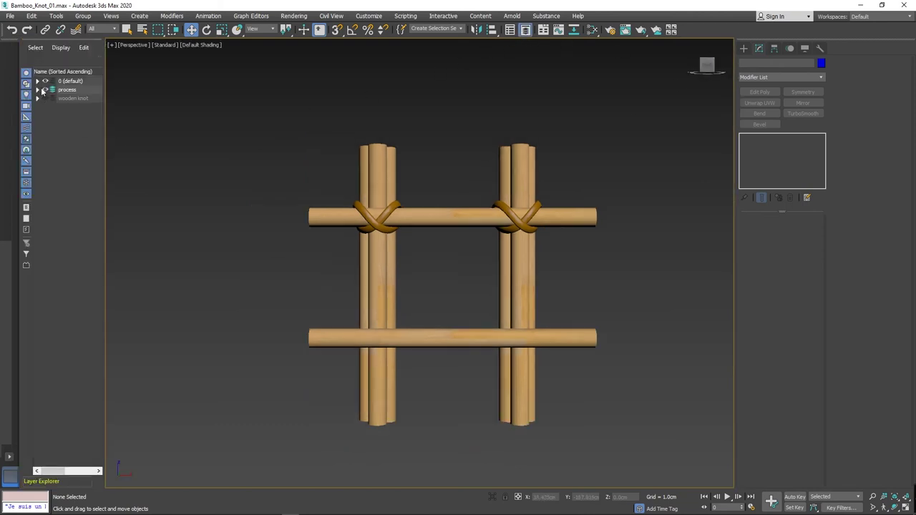
click(44, 89)
click(45, 98)
click(743, 48)
click(754, 61)
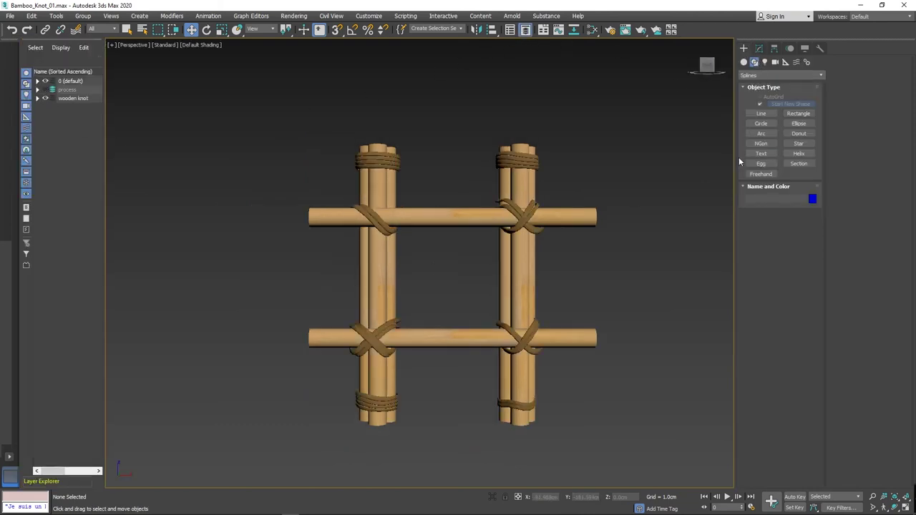
click(798, 153)
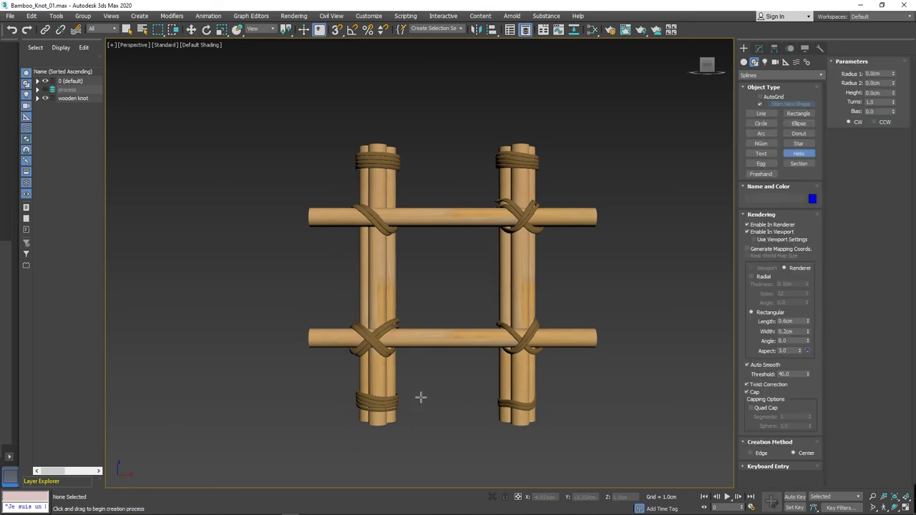
click(761, 123)
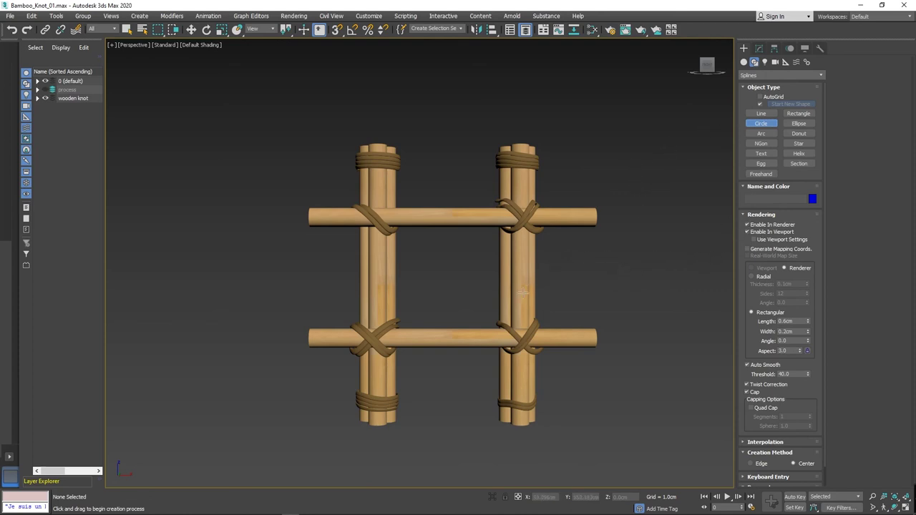
right_click(599, 335)
Select the whole knotted fence section and clone it end to end along the X axis as 6 copies
drag(237, 112, 615, 478)
scroll(571, 393, down, 5)
middle_drag(535, 390, 320, 351)
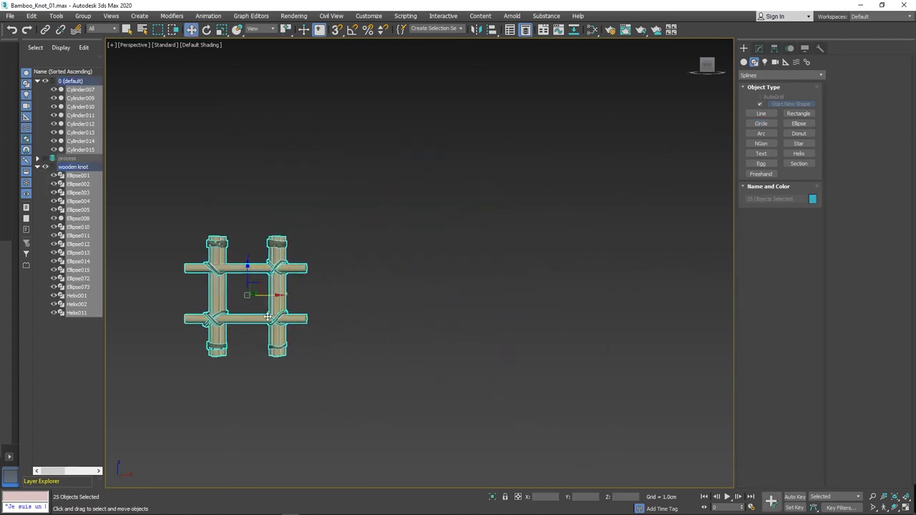
shift+drag(267, 316, 387, 317)
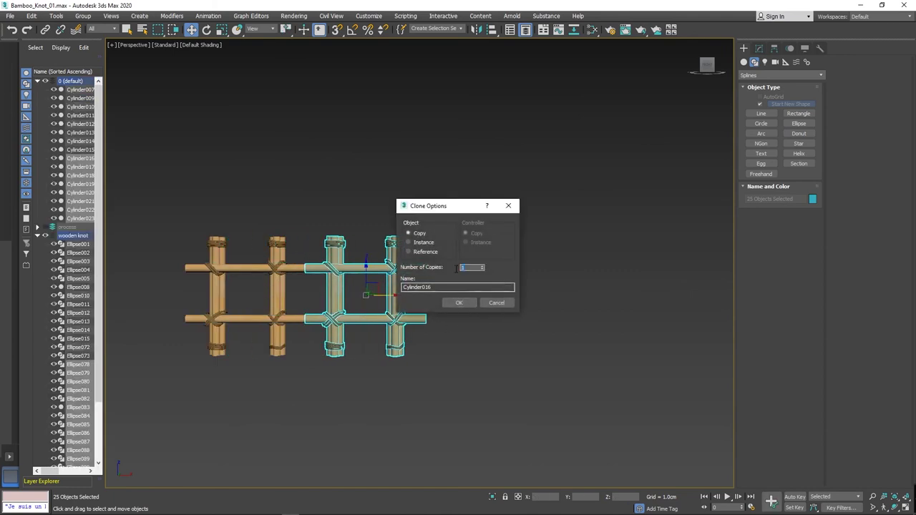
text(6)
click(458, 302)
scroll(482, 388, down, 3)
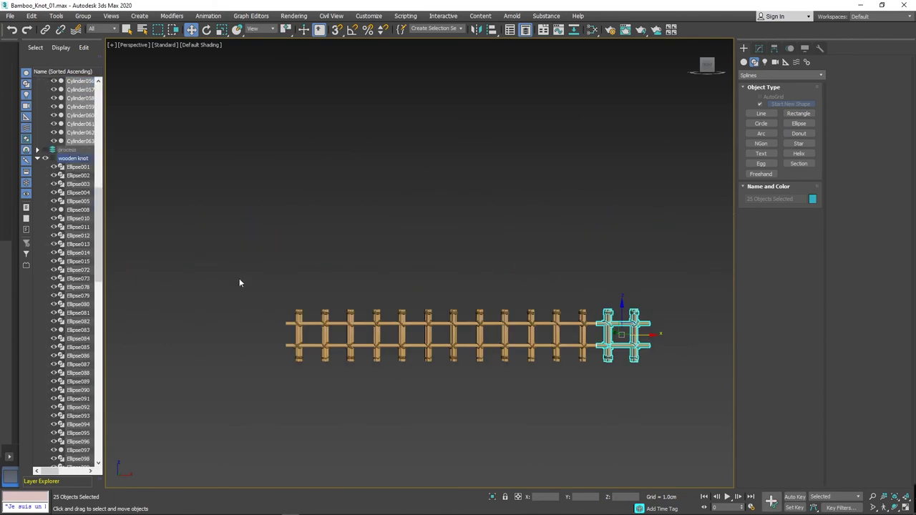
Select all the fence sections, group them together, and clear the selection
key(ctrl+a)
click(83, 16)
click(86, 33)
click(464, 278)
click(464, 388)
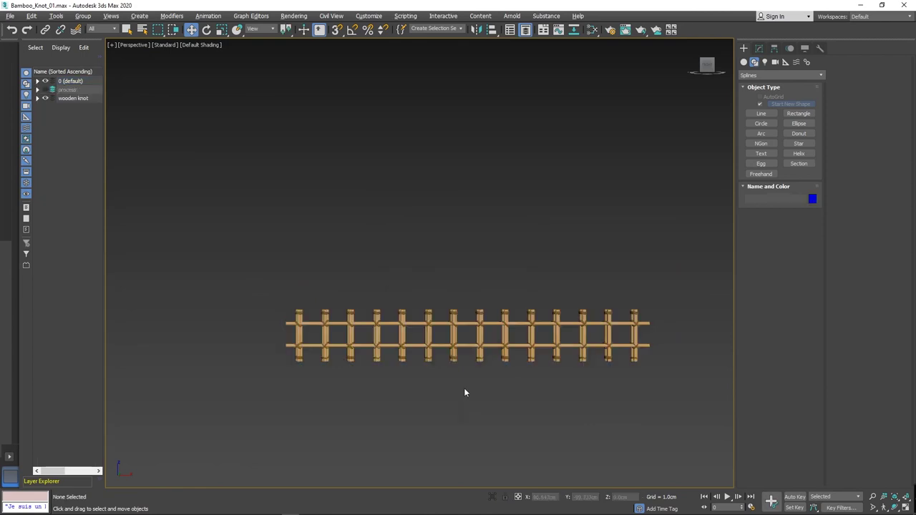
Render the complete bamboo fence from an angled perspective view
alt+middle_drag(461, 404, 449, 372)
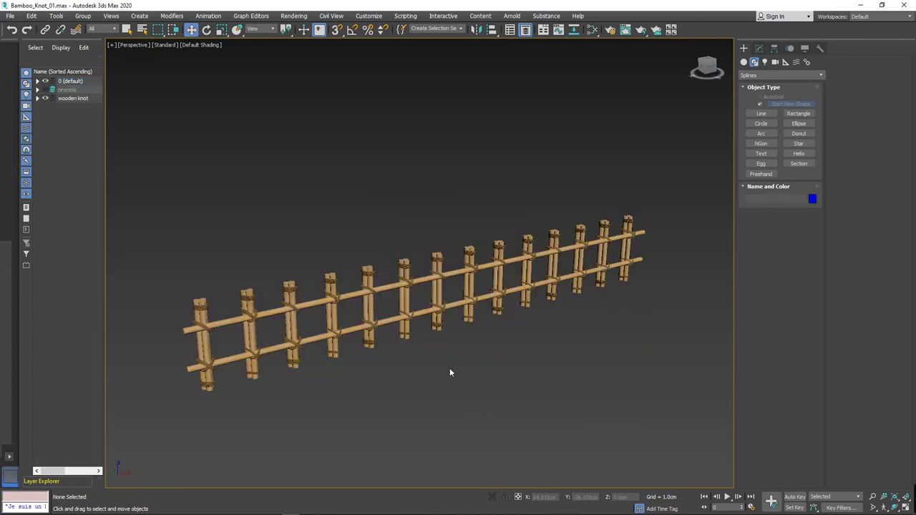
key(shift+q)
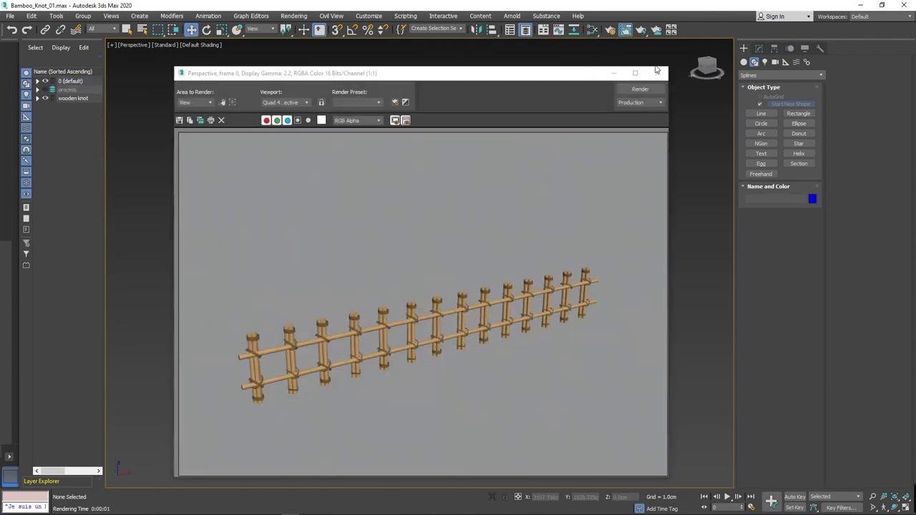